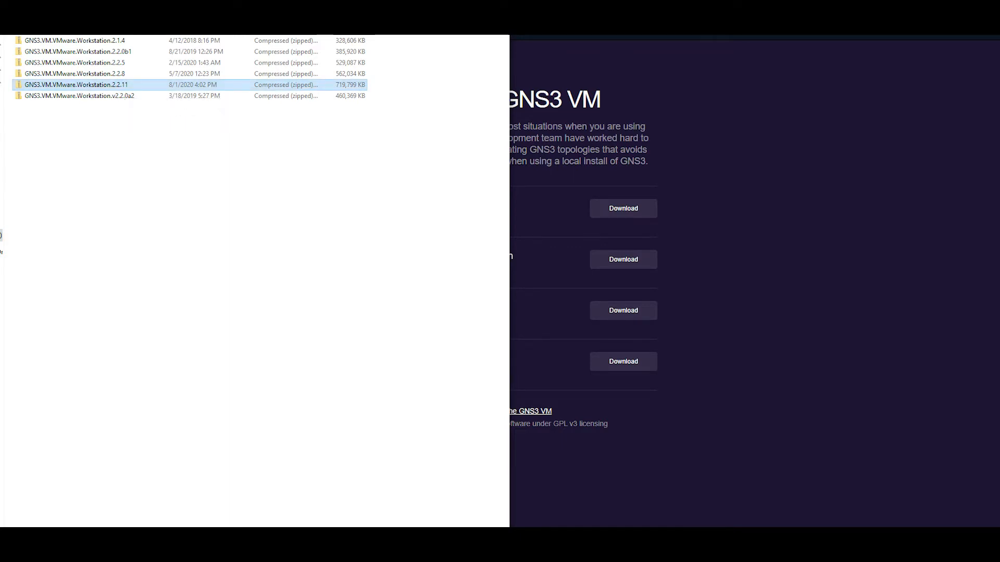
# - Extract the GNS3.VM.VMware.Workstation.2.2.11 archive with 7-Zip into a folder of the same name
pyautogui.rightClick(96, 85)
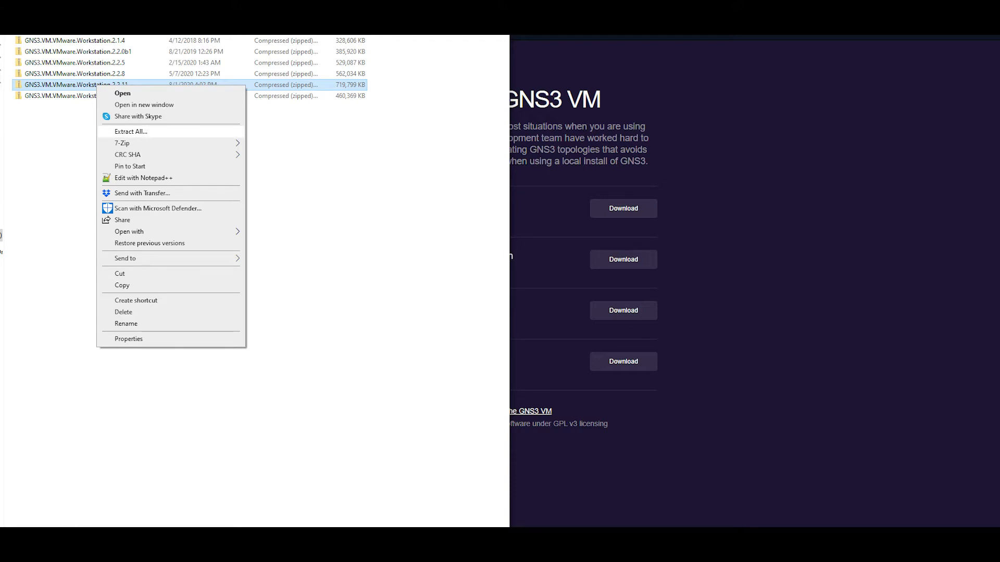
pyautogui.moveTo(172, 143)
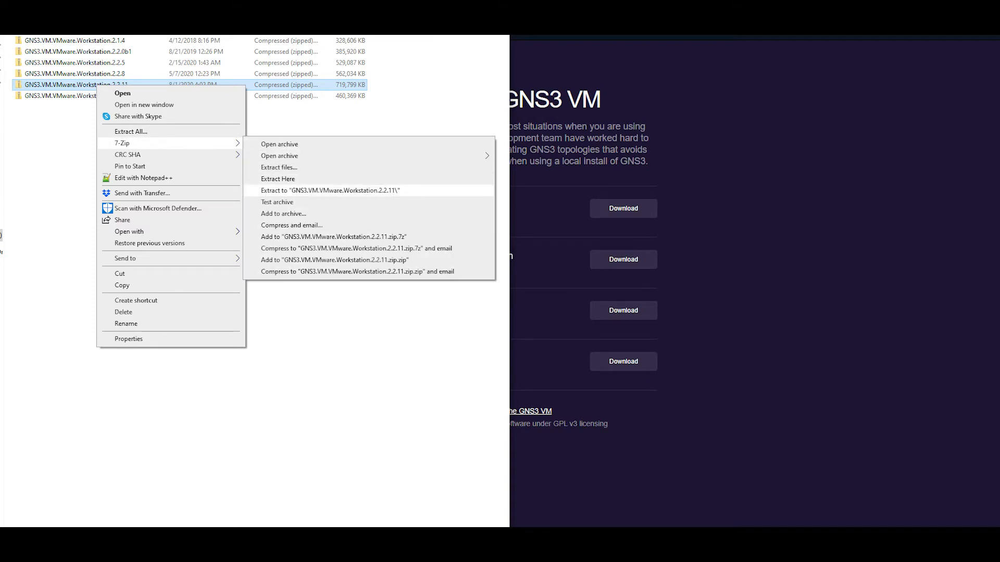
pyautogui.click(330, 190)
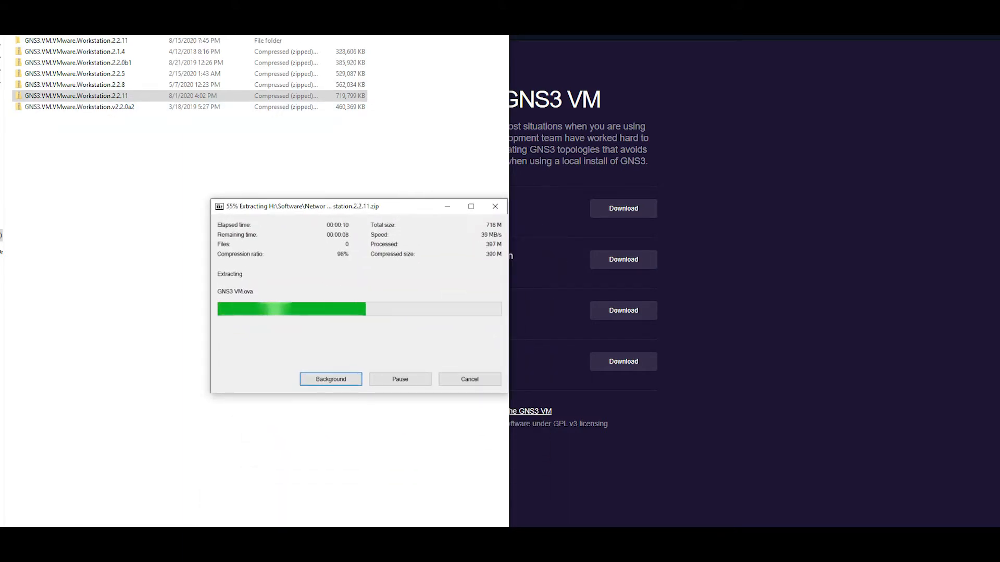
pyautogui.moveTo(360, 207); pyautogui.dragTo(350, 203)
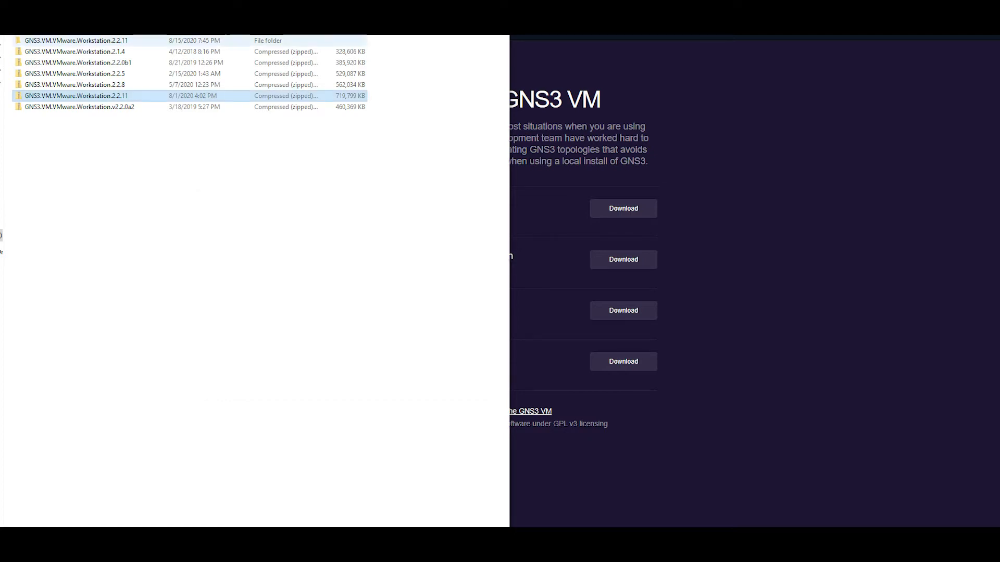
# - Open the GNS3 VM file from the extracted GNS3.VM.VMware.Workstation.2.2.11 folder with VMware Workstation
pyautogui.doubleClick(76, 41)
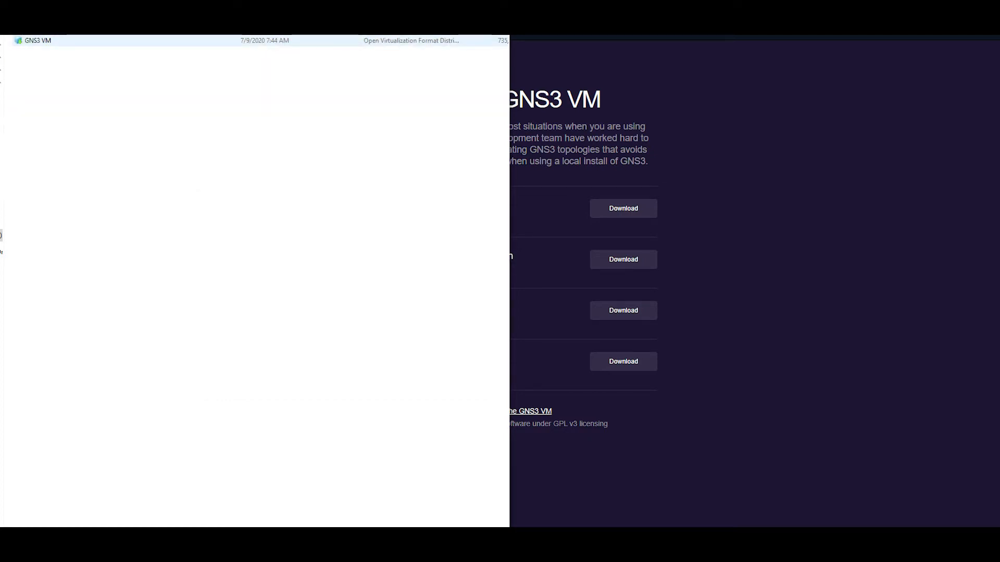
pyautogui.doubleClick(47, 41)
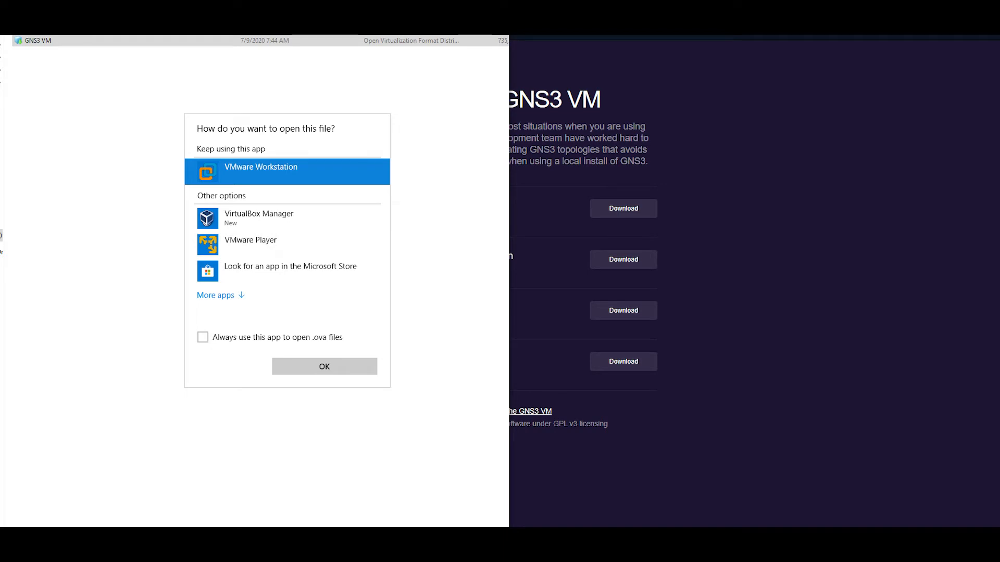
pyautogui.click(325, 366)
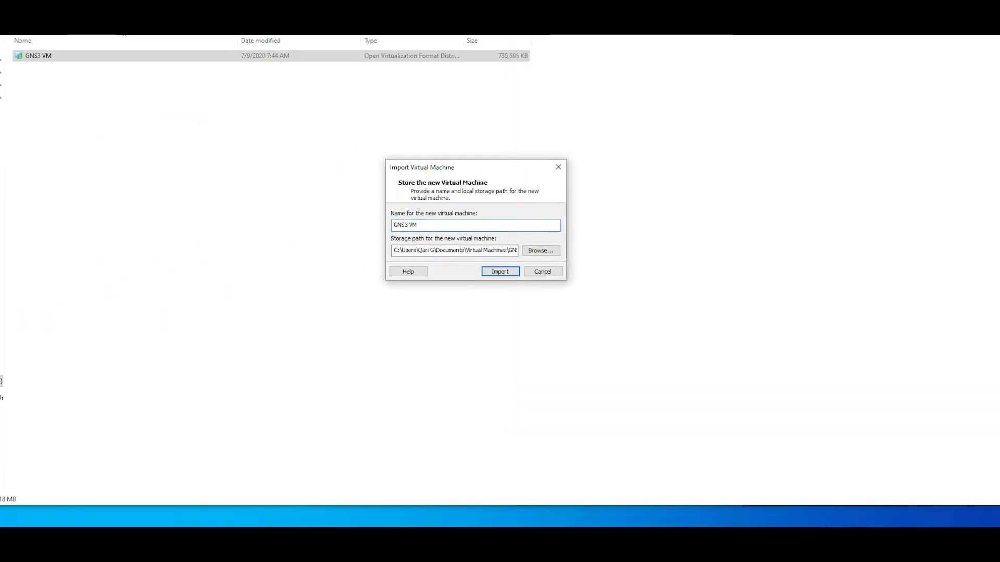
# - Name the new virtual machine GNS3_VM_2.2.11 in the import dialog
pyautogui.moveTo(423, 230); pyautogui.dragTo(398, 230)
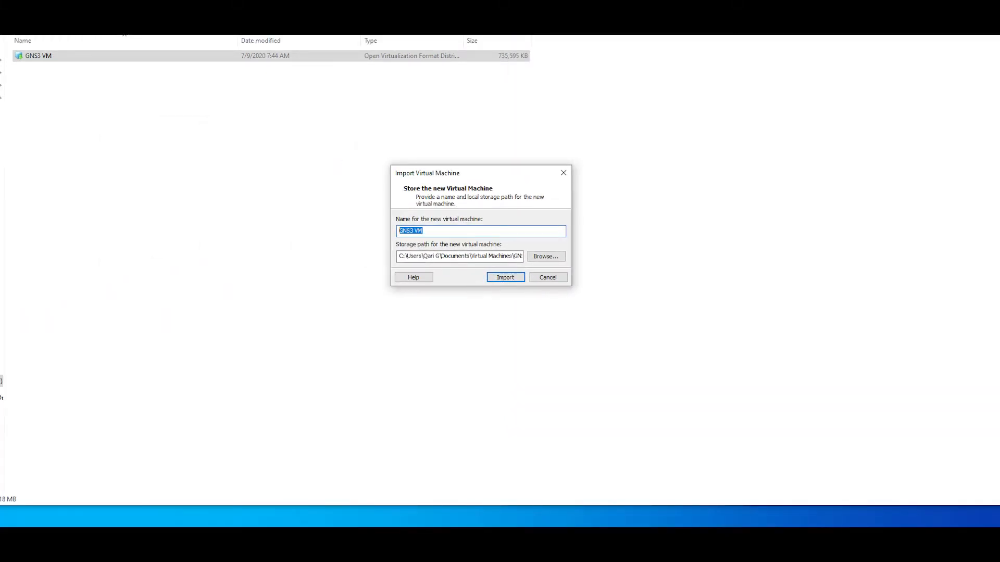
pyautogui.write('GNS3')
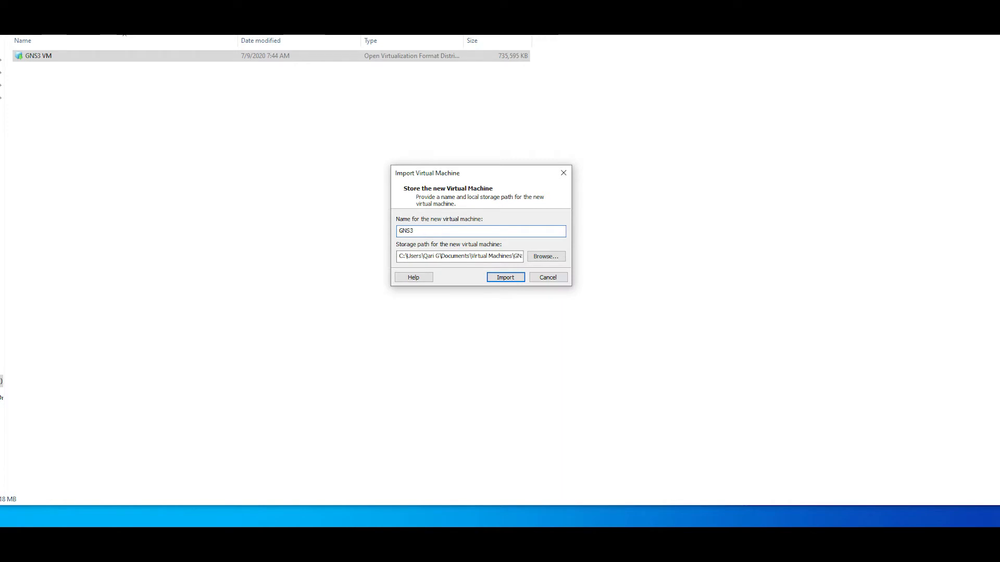
pyautogui.write('_VM_')
pyautogui.write('2.2.11')
# - Browse for the virtual machine's storage path and select the Virtual_Machines folder on the Seagate Backup Plus Drive (I:)
pyautogui.click(546, 257)
pyautogui.moveTo(500, 179); pyautogui.dragTo(475, 141)
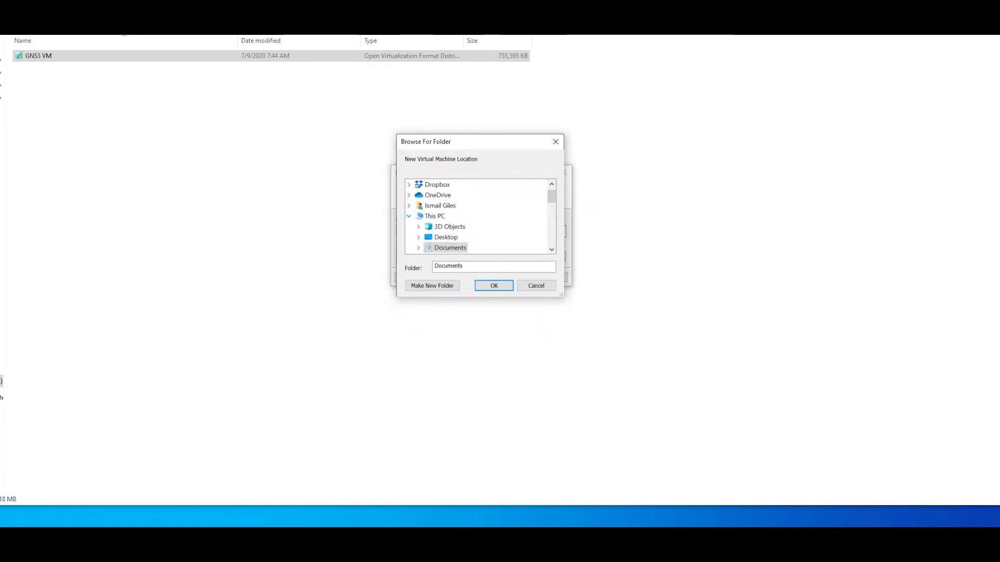
pyautogui.click(409, 217)
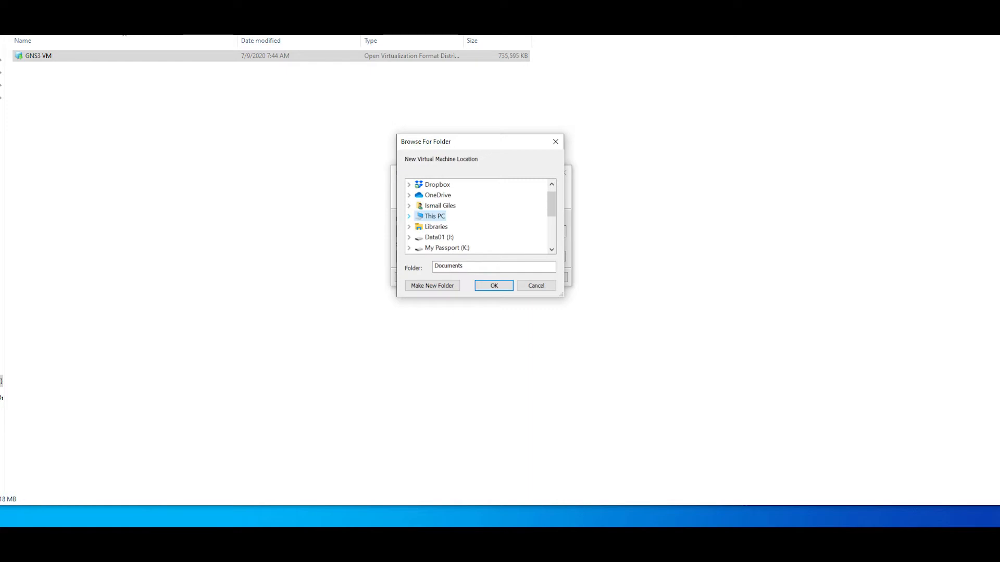
pyautogui.click(409, 216)
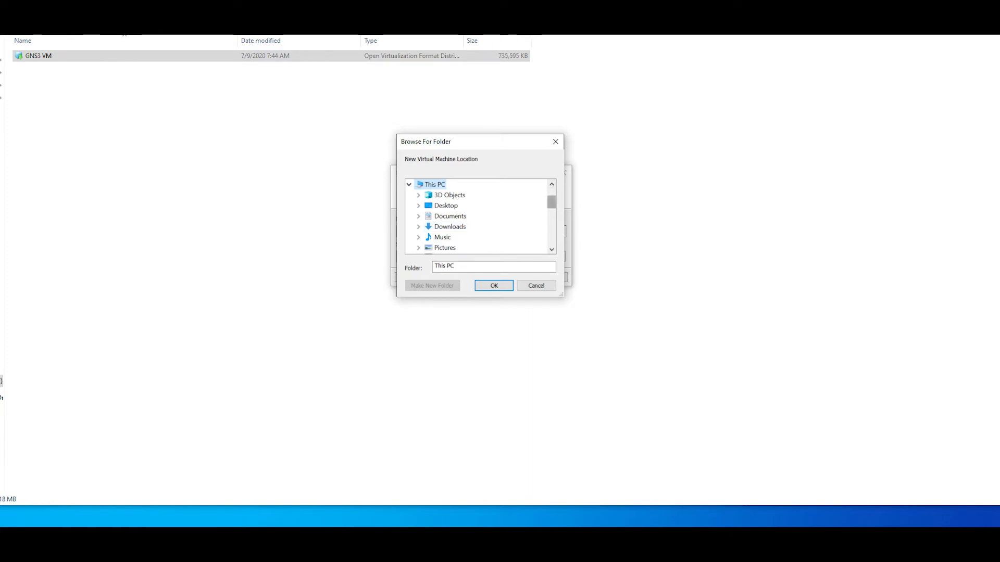
pyautogui.moveTo(552, 202); pyautogui.dragTo(551, 223)
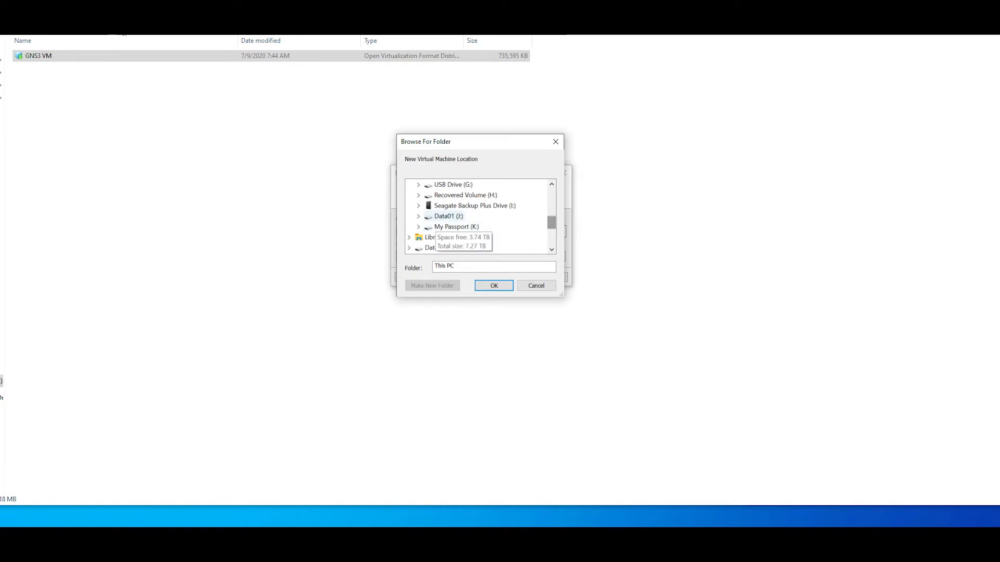
pyautogui.click(418, 206)
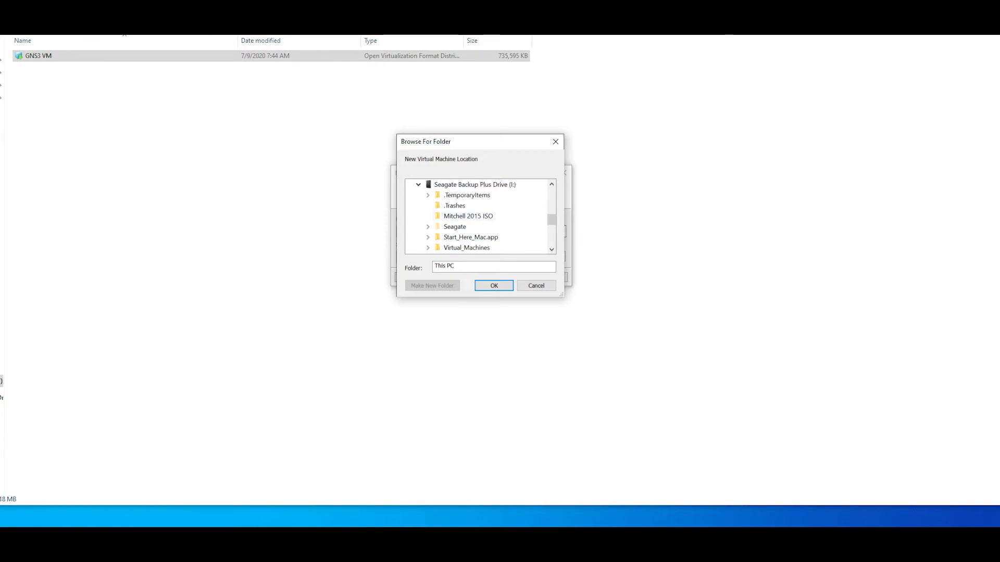
pyautogui.click(428, 247)
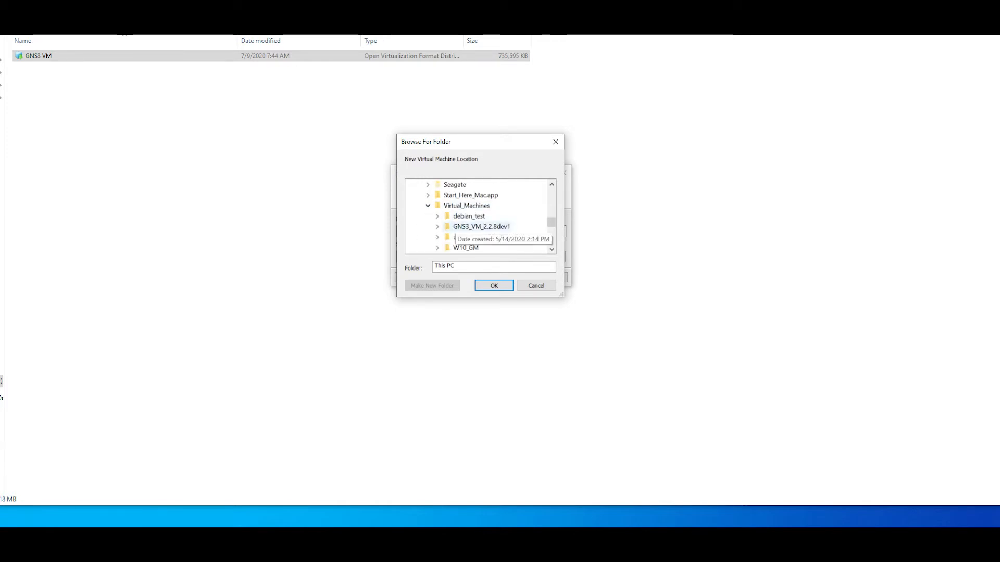
pyautogui.click(466, 206)
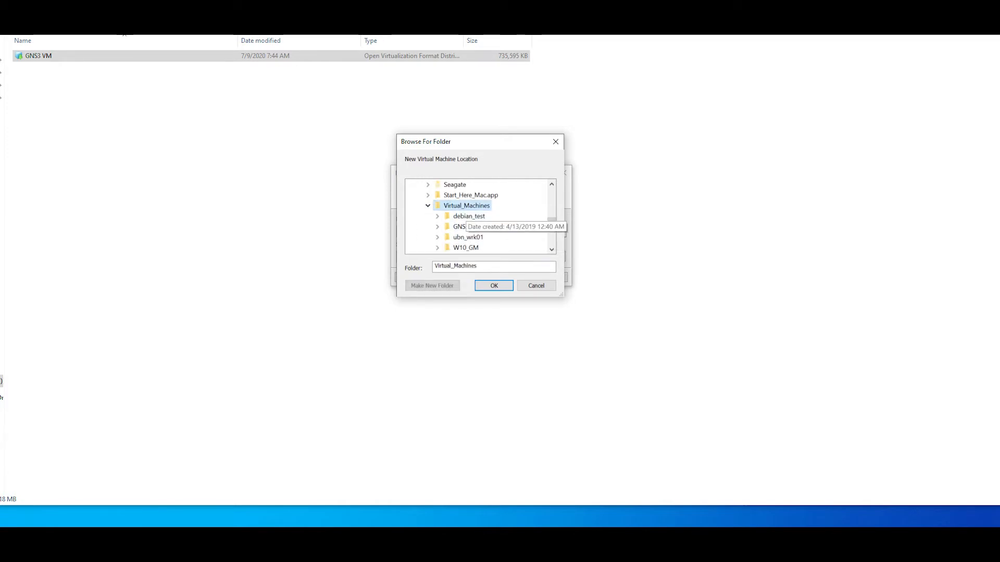
# - Create a folder named GNS3_VM_2.2.11_win inside Virtual_Machines and import the virtual machine into it
pyautogui.click(432, 285)
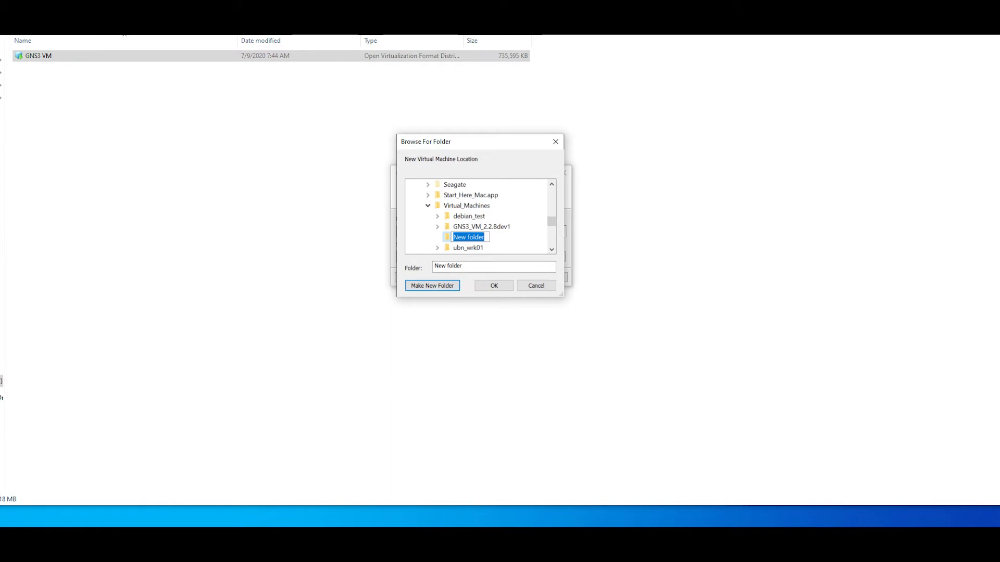
pyautogui.write('GNS3_VM_2.2.11')
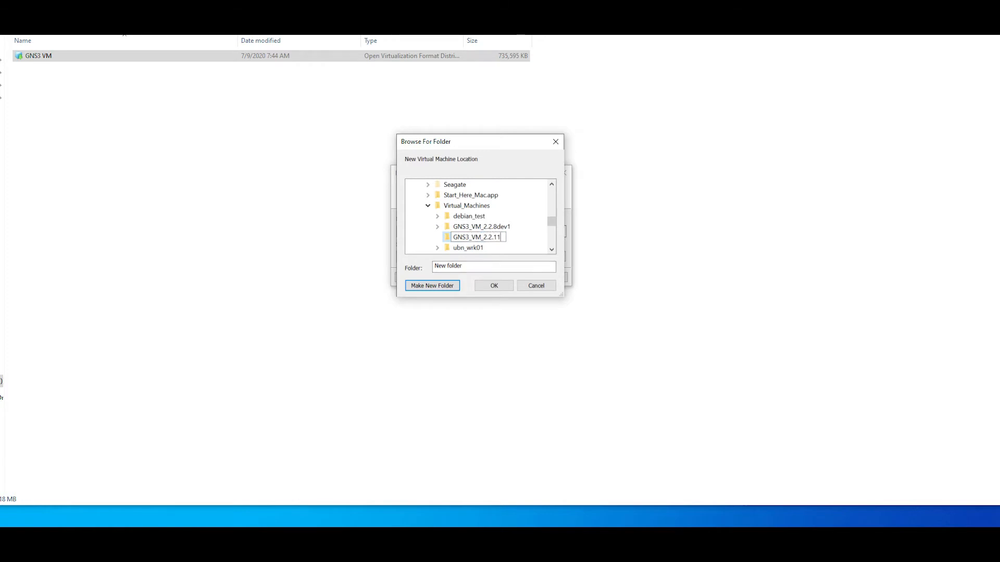
pyautogui.write('_')
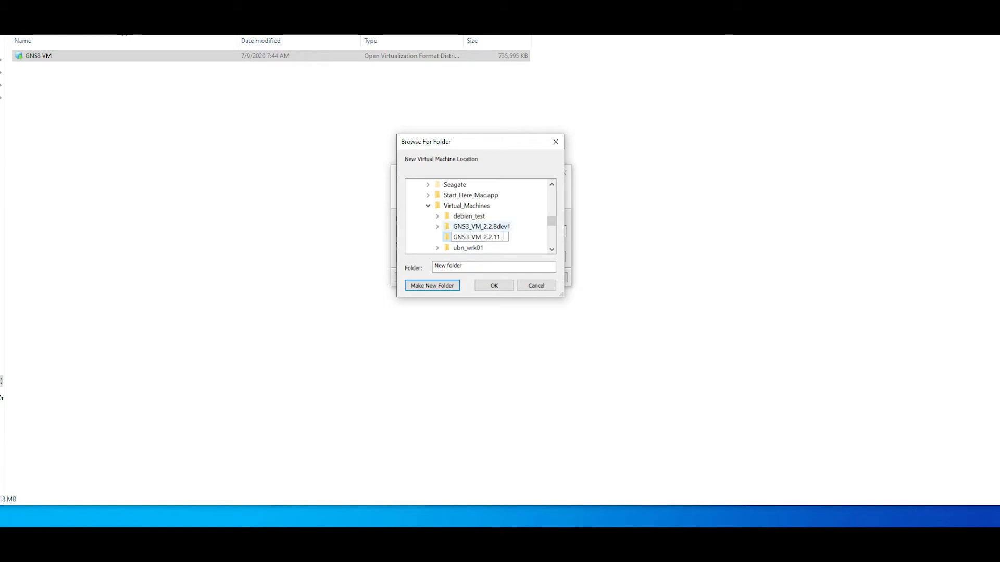
pyautogui.write('wim')
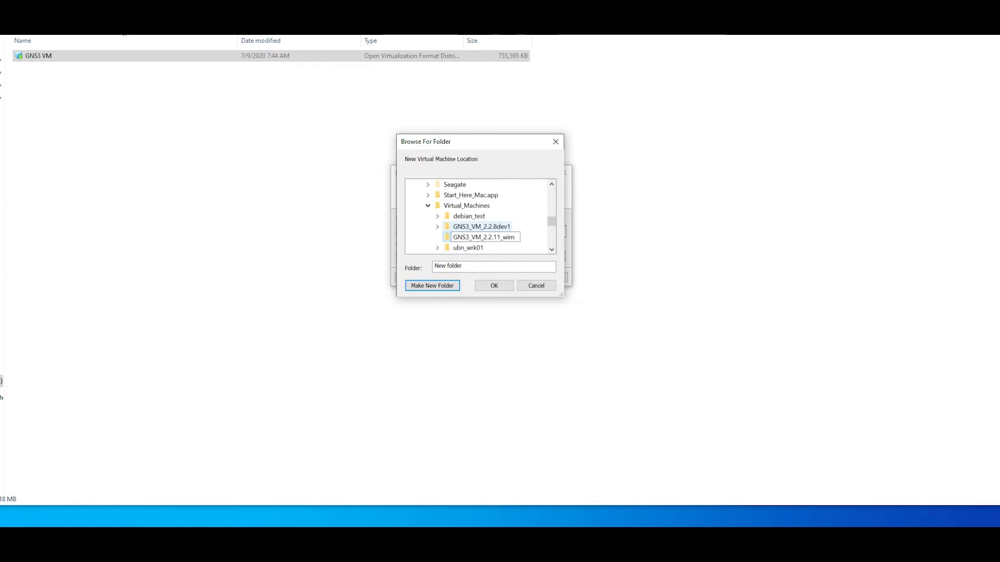
pyautogui.press('BackSpace')
pyautogui.write('n')
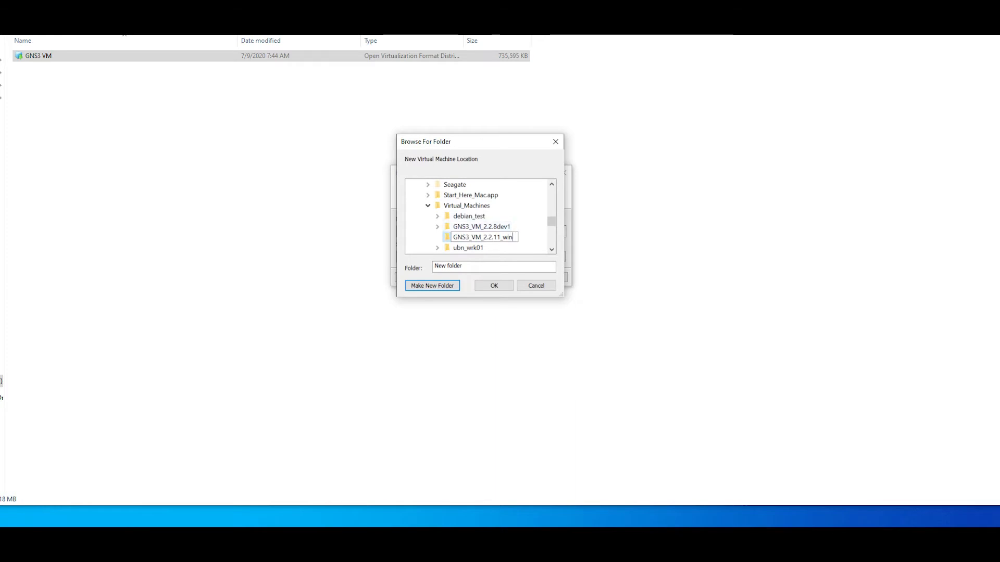
pyautogui.press('Return')
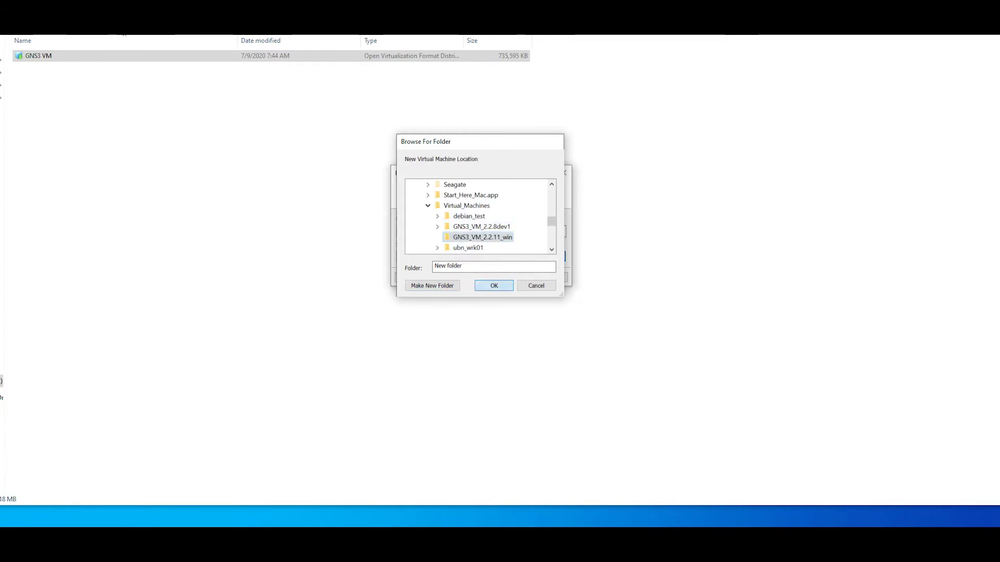
pyautogui.press('Return')
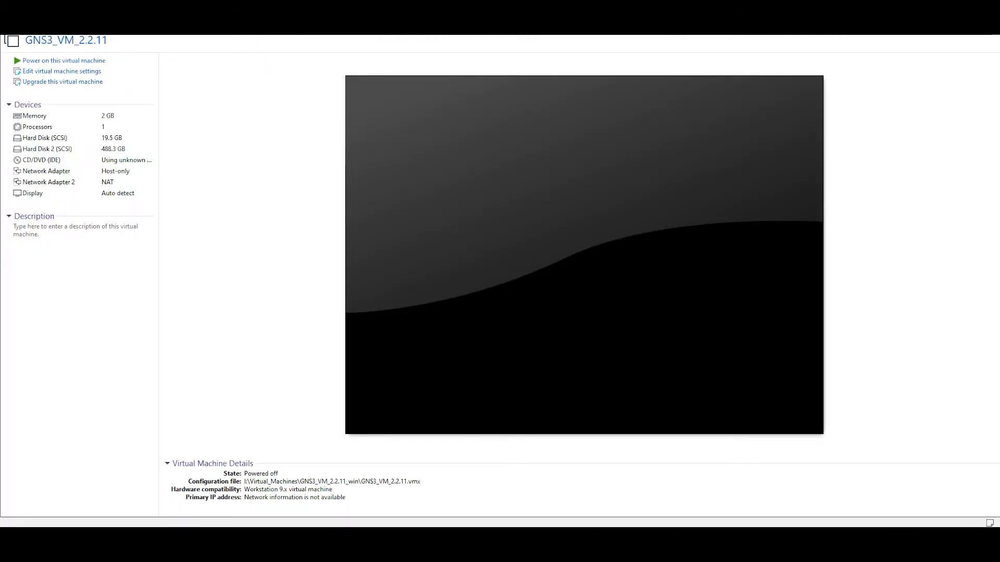
pyautogui.click(28, 4)
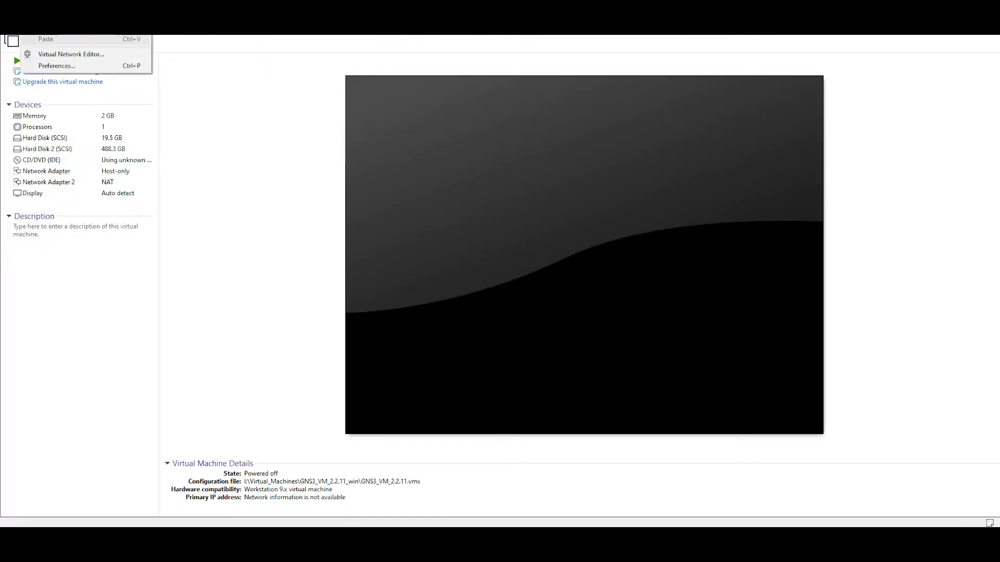
pyautogui.click(57, 67)
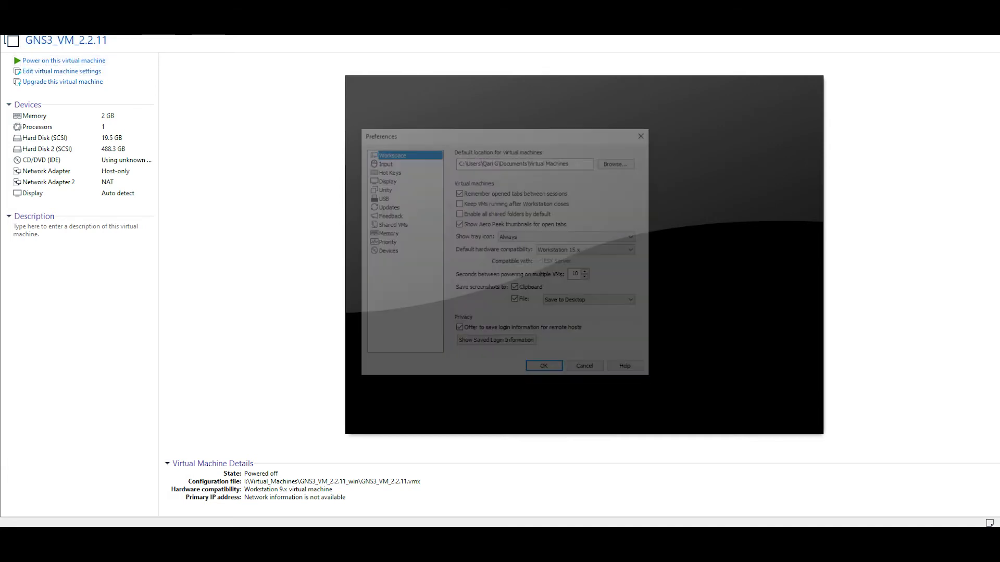
pyautogui.click(546, 371)
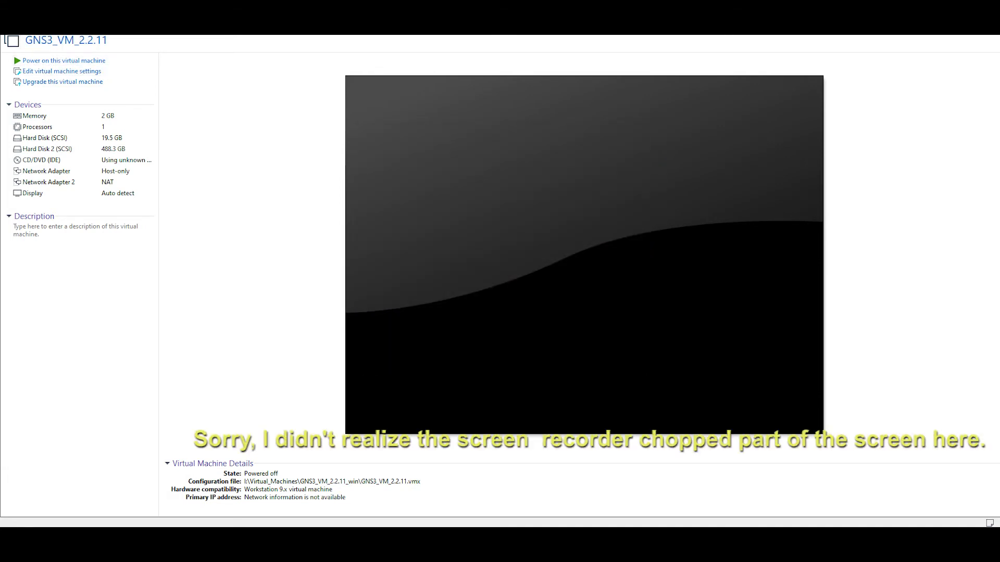
# - Open the Virtual Network Editor with administrator privileges so the network configuration can be modified
pyautogui.click(28, 4)
pyautogui.click(70, 54)
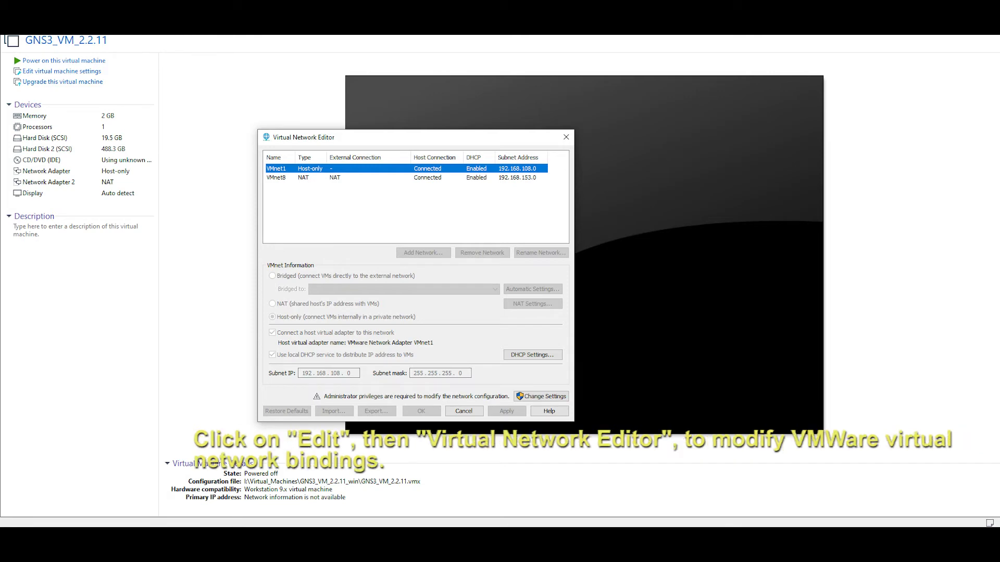
pyautogui.click(335, 177)
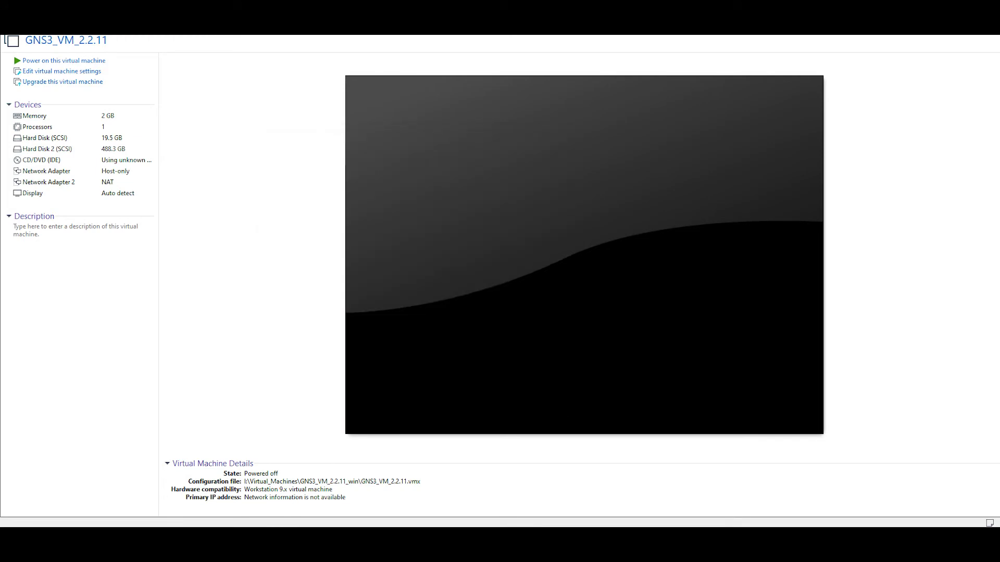
pyautogui.moveTo(66, 120); pyautogui.dragTo(495, 147)
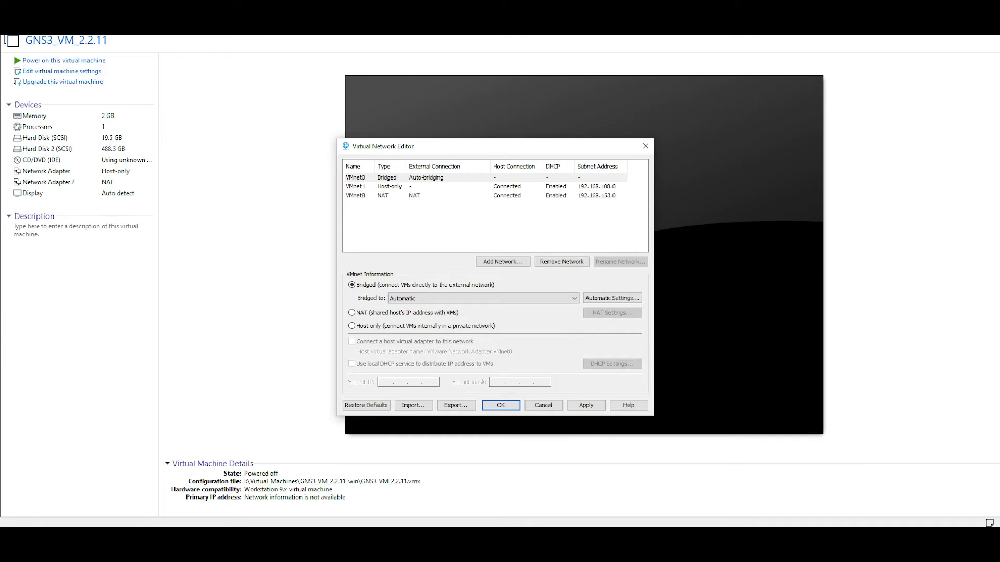
# - Bridge the VMnet0 network to the Dell Wireless 1830 802.11ac adapter
pyautogui.click(387, 178)
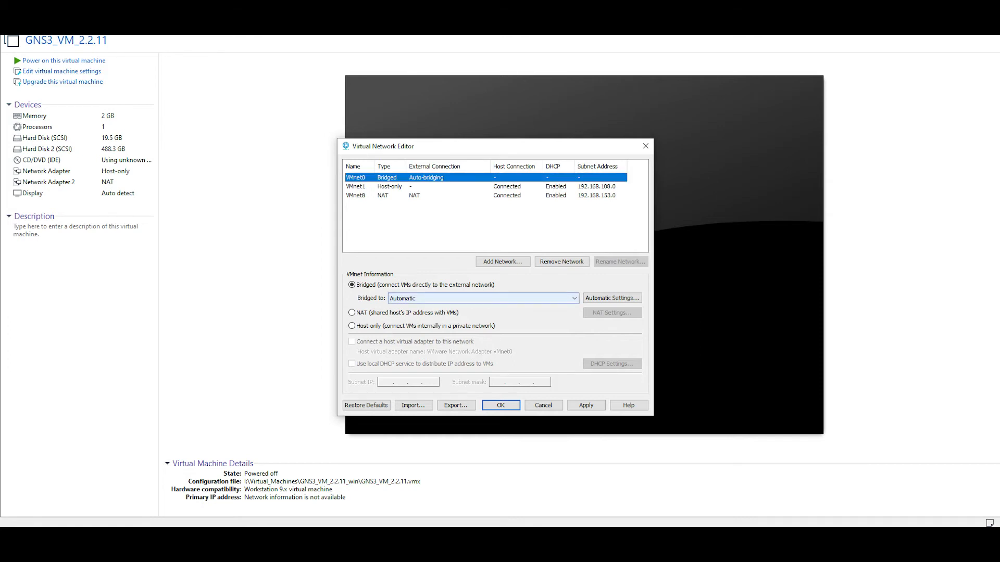
pyautogui.click(483, 299)
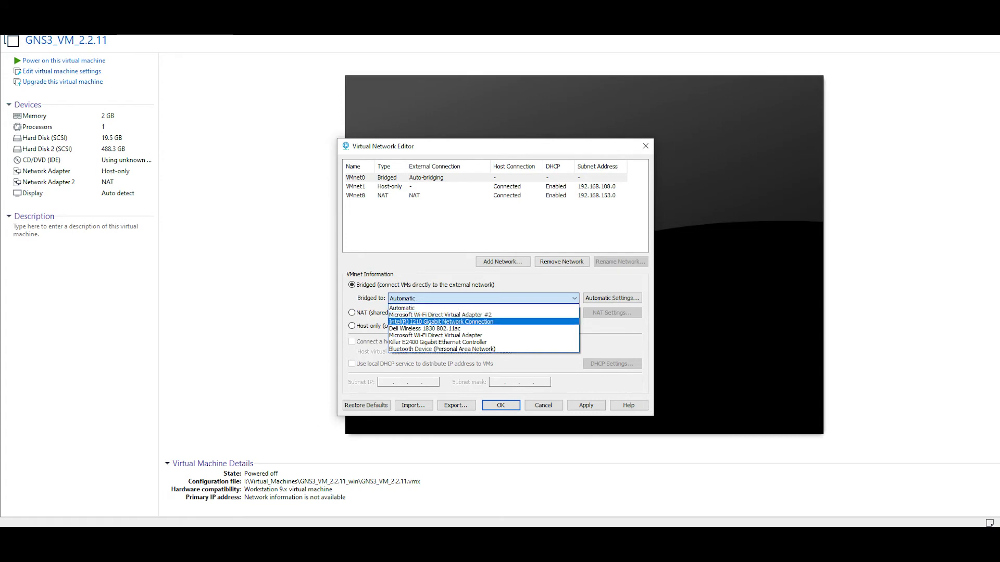
pyautogui.press('Return')
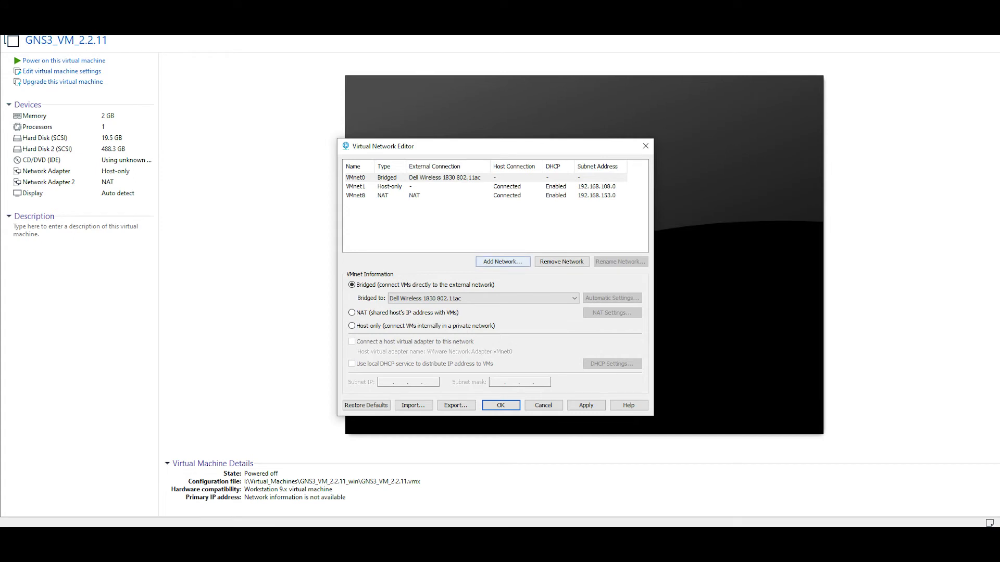
# - Add the virtual network VMnet3 to the network list
pyautogui.click(502, 262)
pyautogui.click(528, 277)
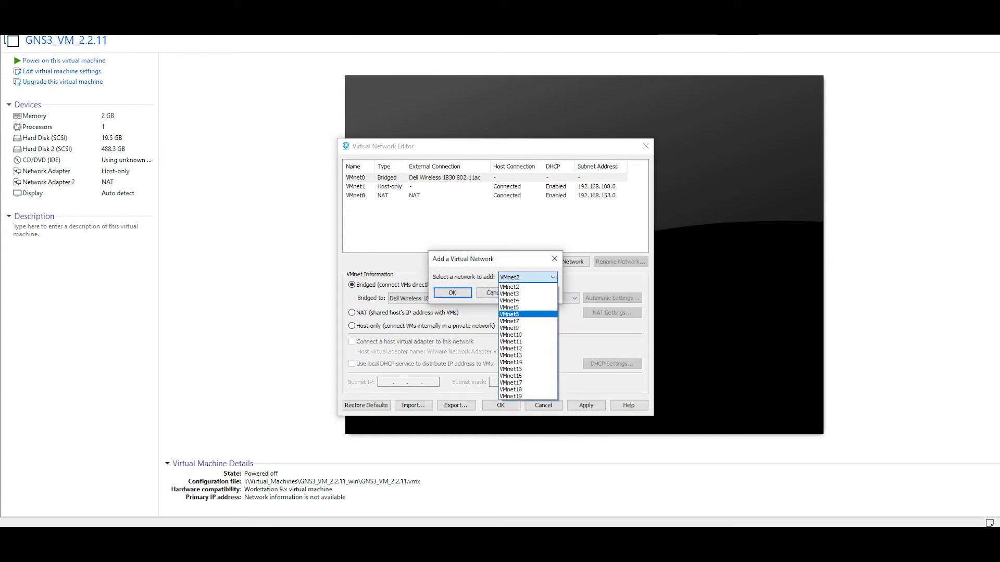
pyautogui.click(510, 294)
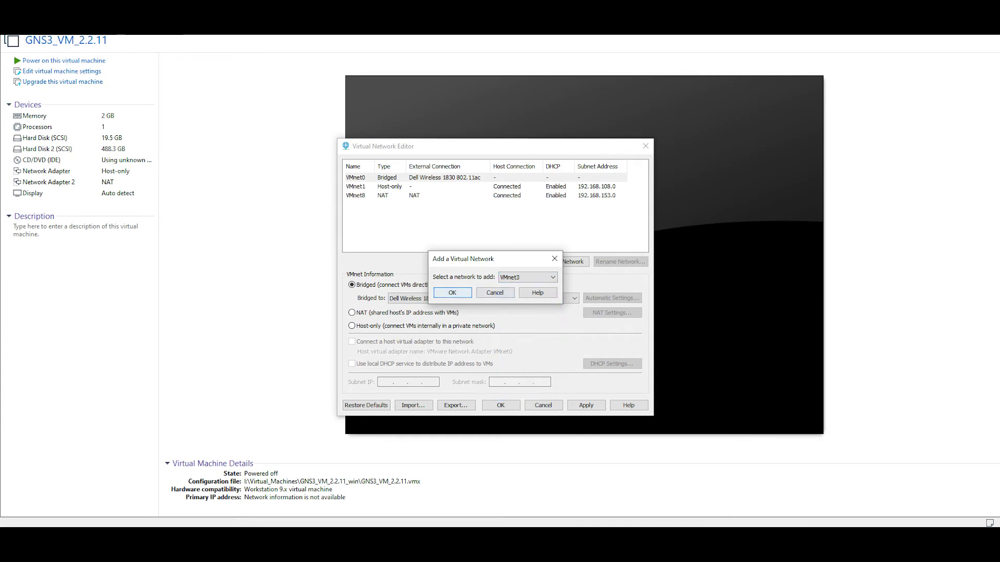
pyautogui.click(452, 293)
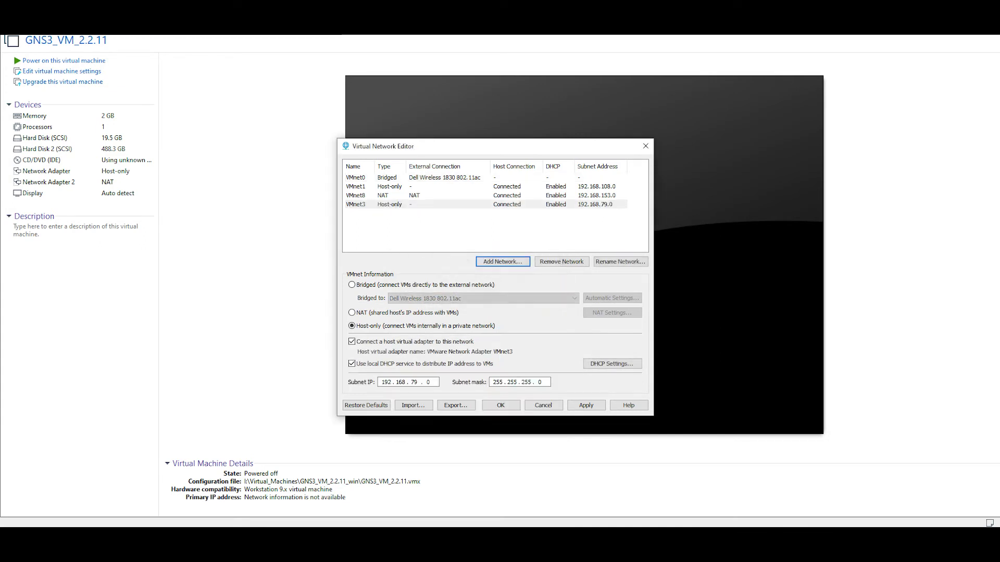
# - Change VMnet3 to a bridged network connected to the Killer E2400 Gigabit Ethernet Controller
pyautogui.click(352, 285)
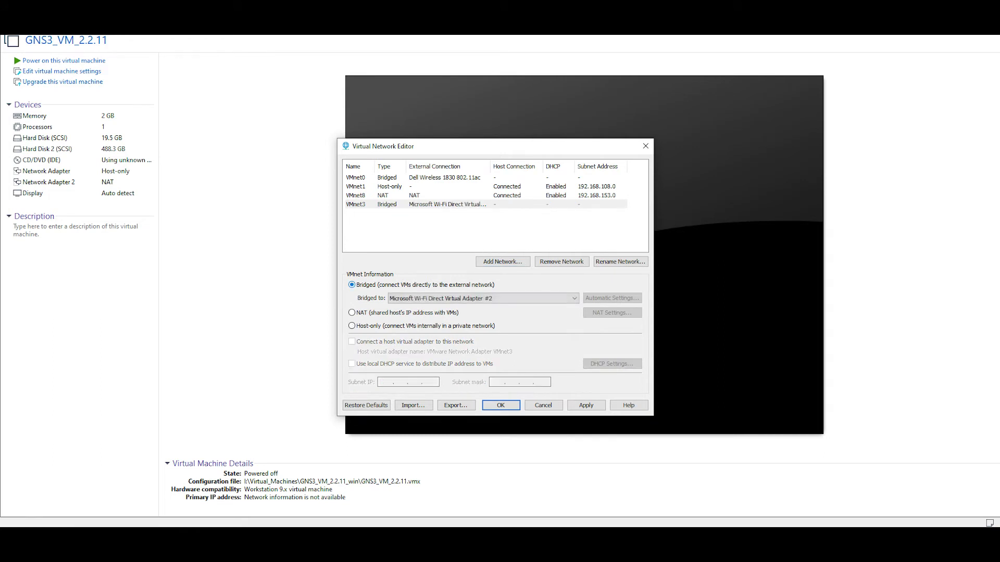
pyautogui.click(483, 298)
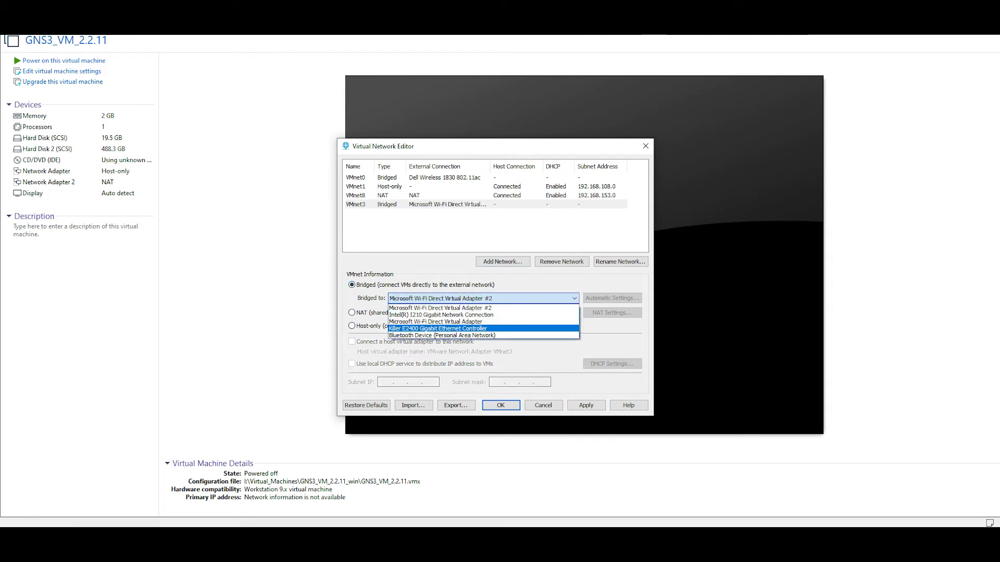
pyautogui.click(437, 329)
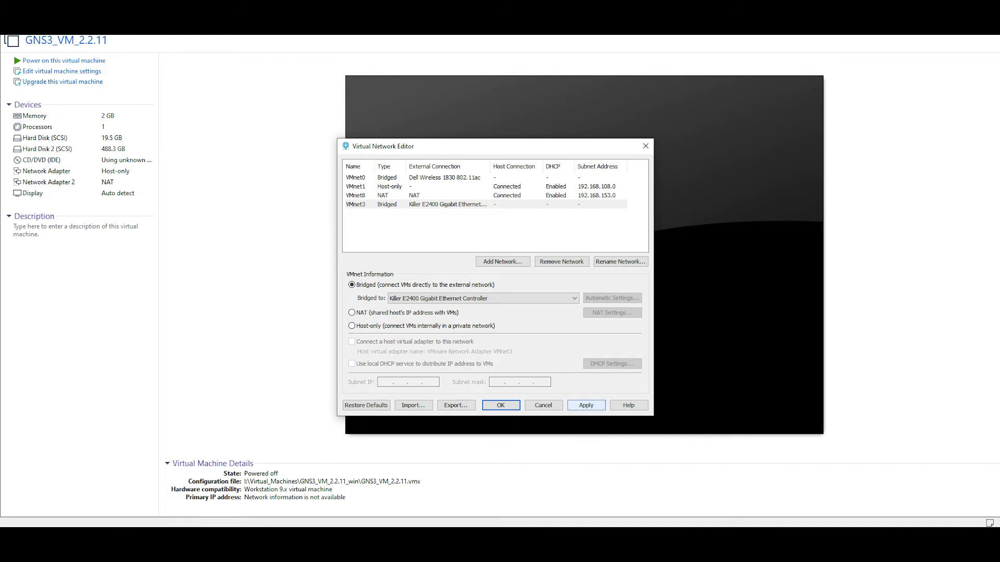
pyautogui.click(443, 178)
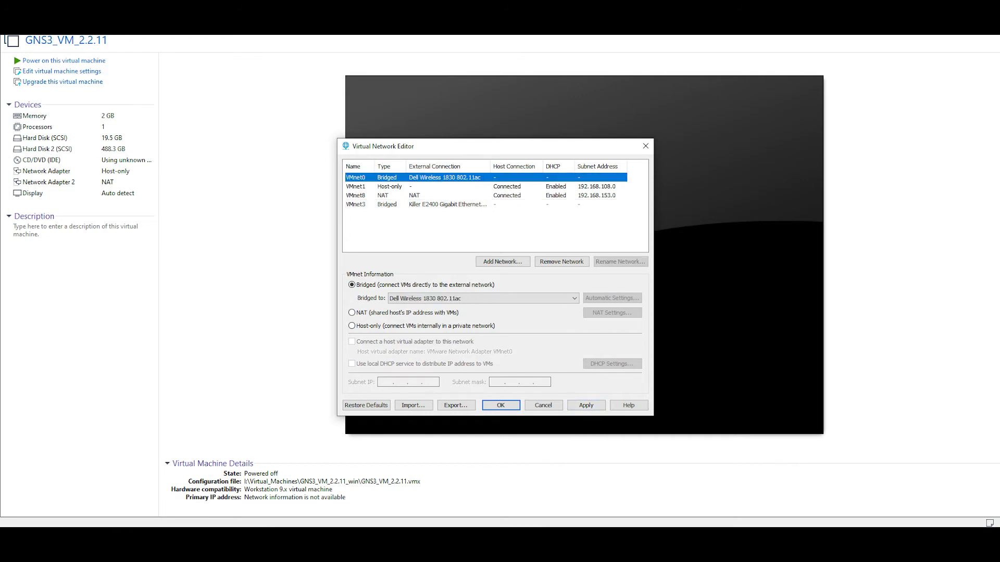
pyautogui.click(484, 299)
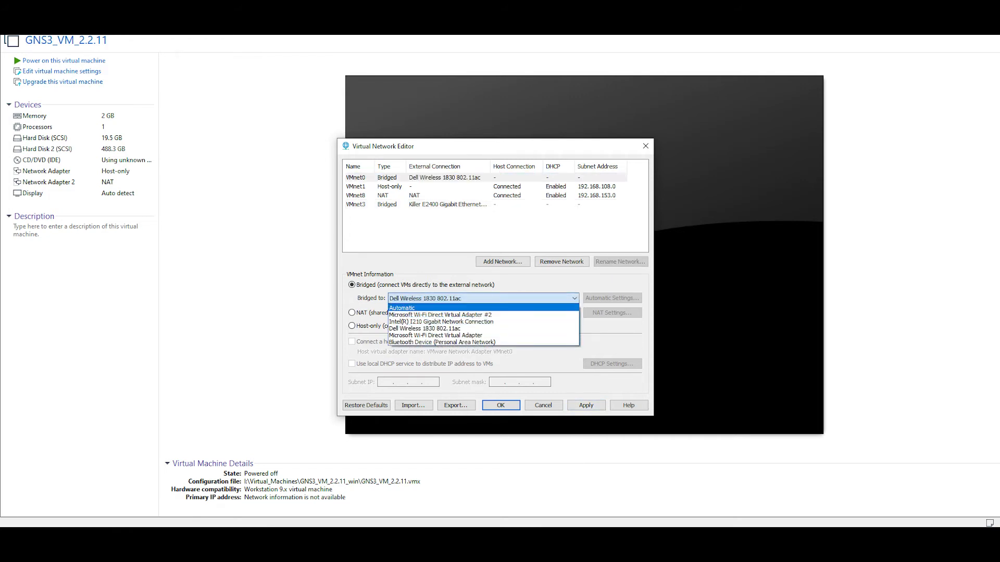
pyautogui.click(443, 307)
pyautogui.click(483, 299)
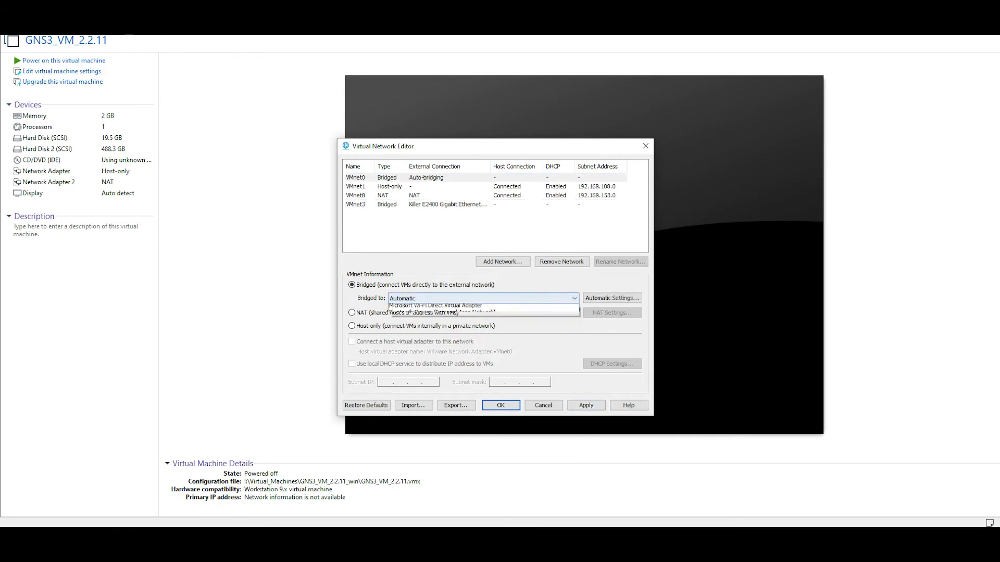
pyautogui.click(459, 328)
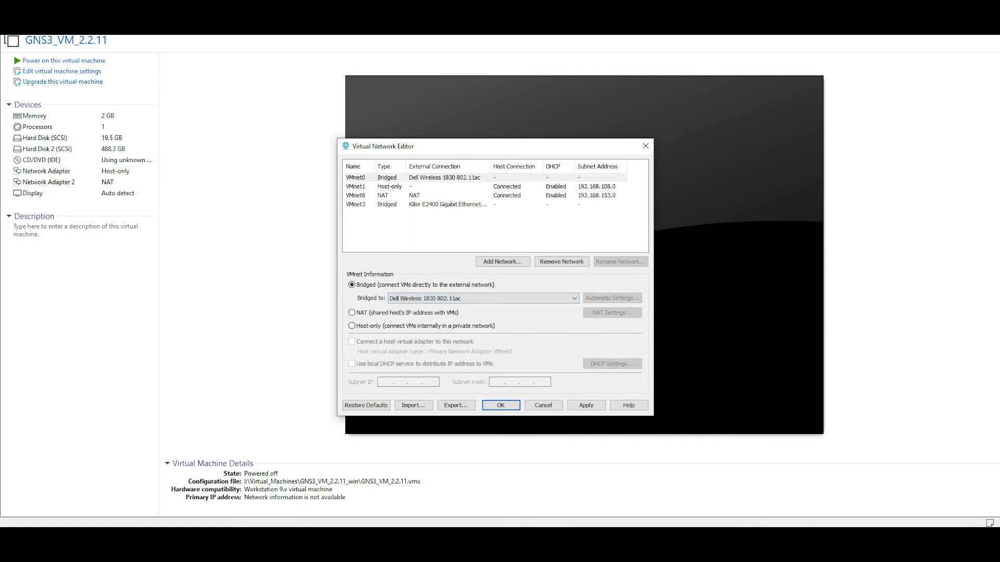
# - Apply the virtual network changes and close the Virtual Network Editor
pyautogui.click(585, 405)
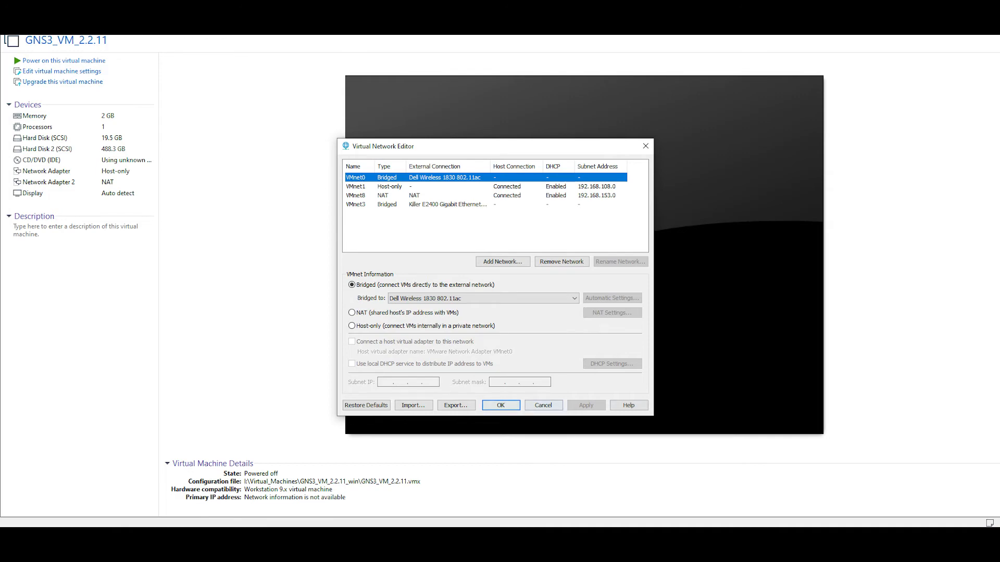
pyautogui.press('Return')
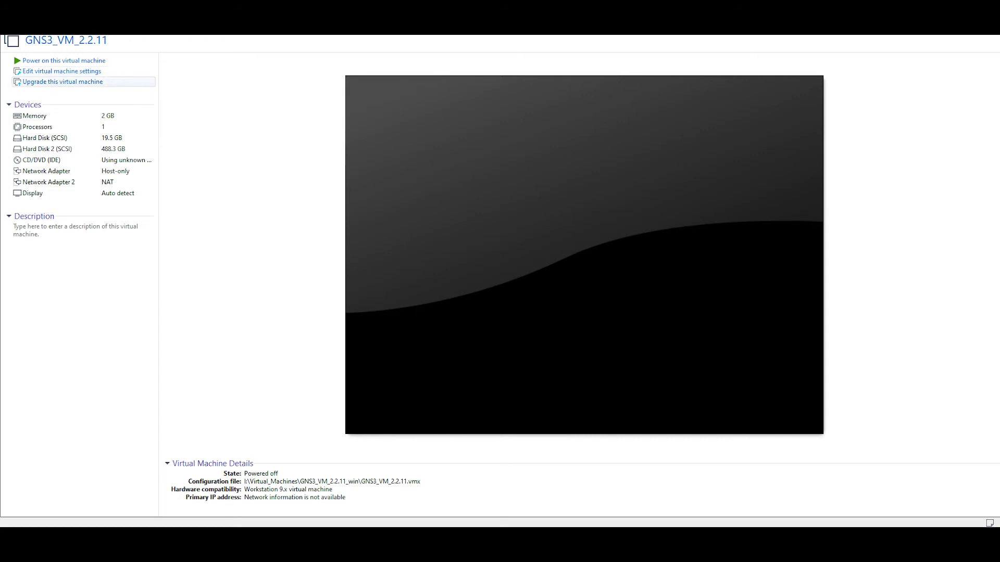
# - Upgrade the GNS3 virtual machine's hardware compatibility to Workstation 15.x, altering this virtual machine instead of creating a clone
pyautogui.click(62, 81)
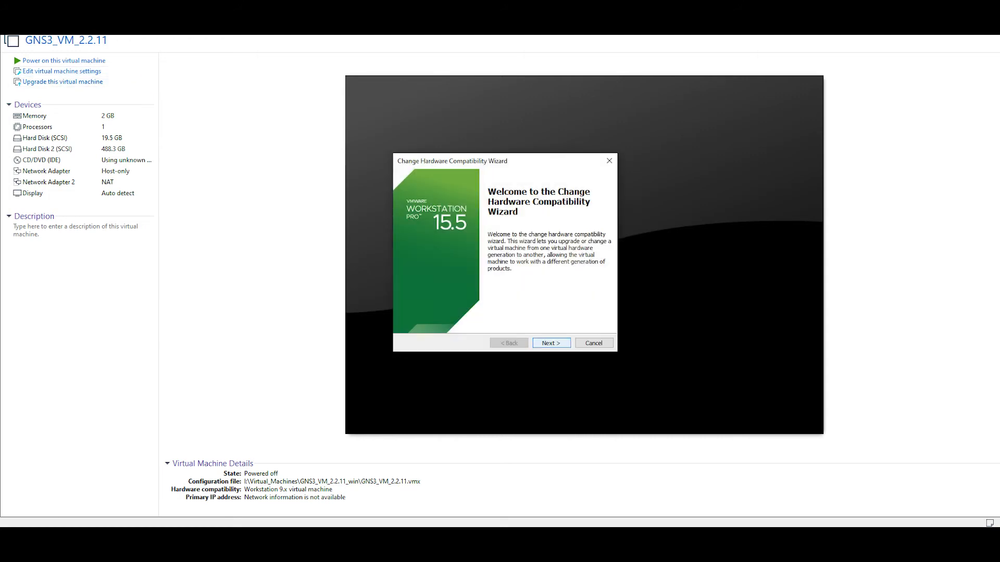
pyautogui.press('Return')
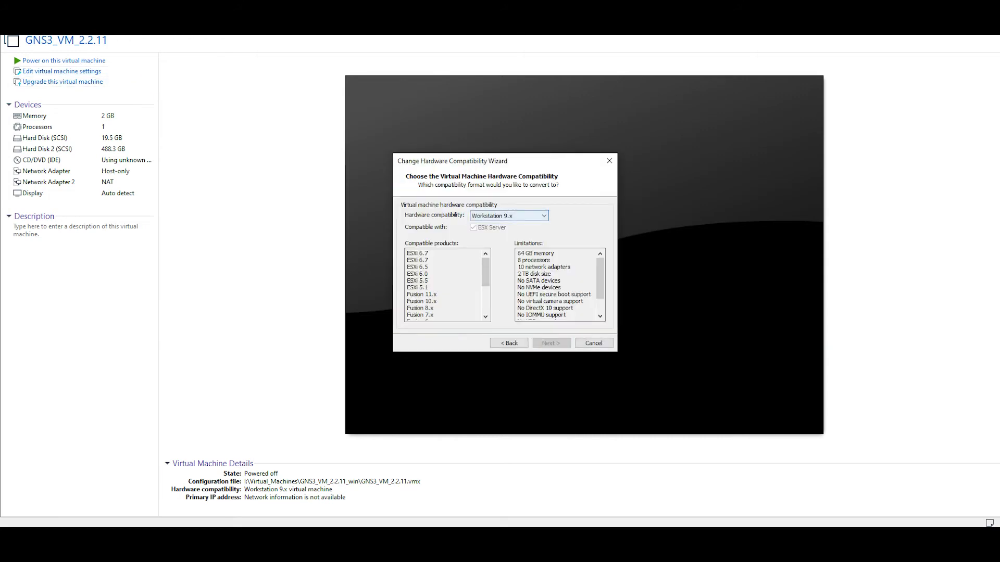
pyautogui.click(509, 215)
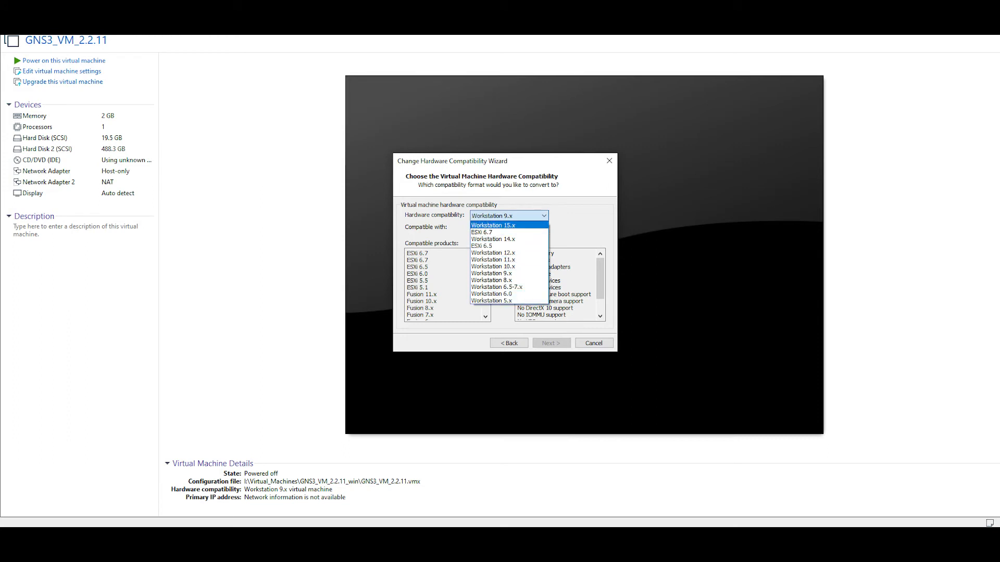
pyautogui.click(508, 226)
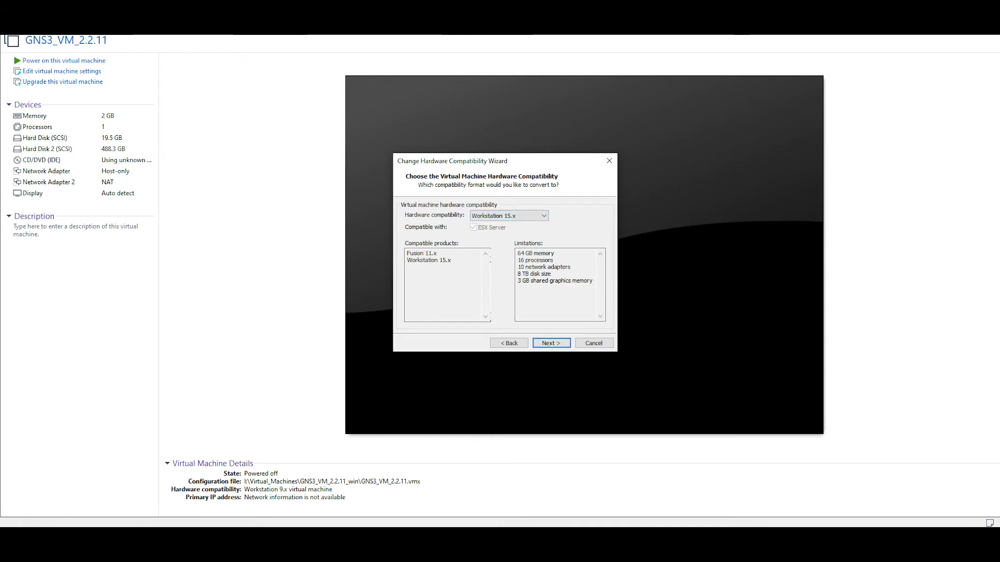
pyautogui.click(551, 343)
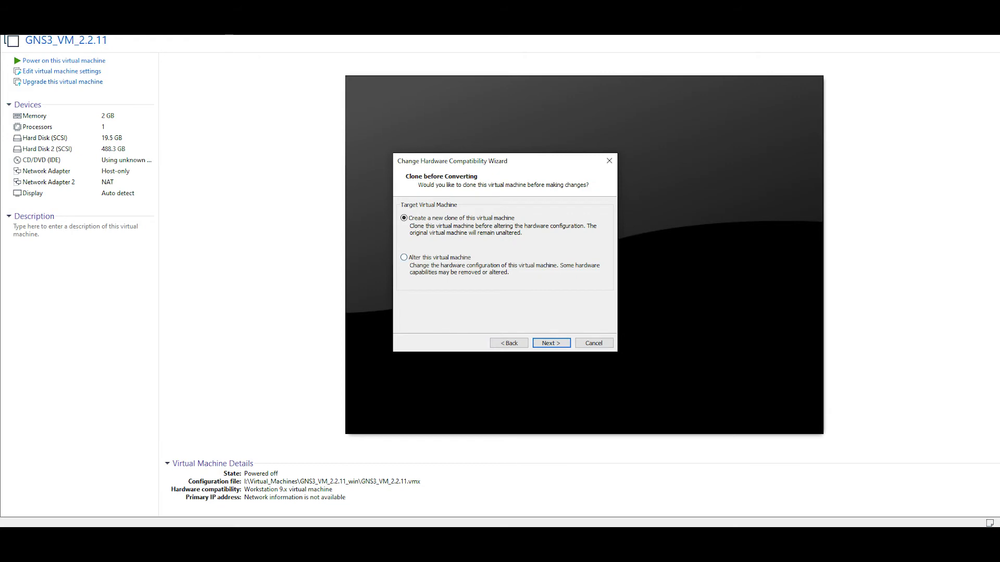
pyautogui.click(404, 257)
pyautogui.click(550, 343)
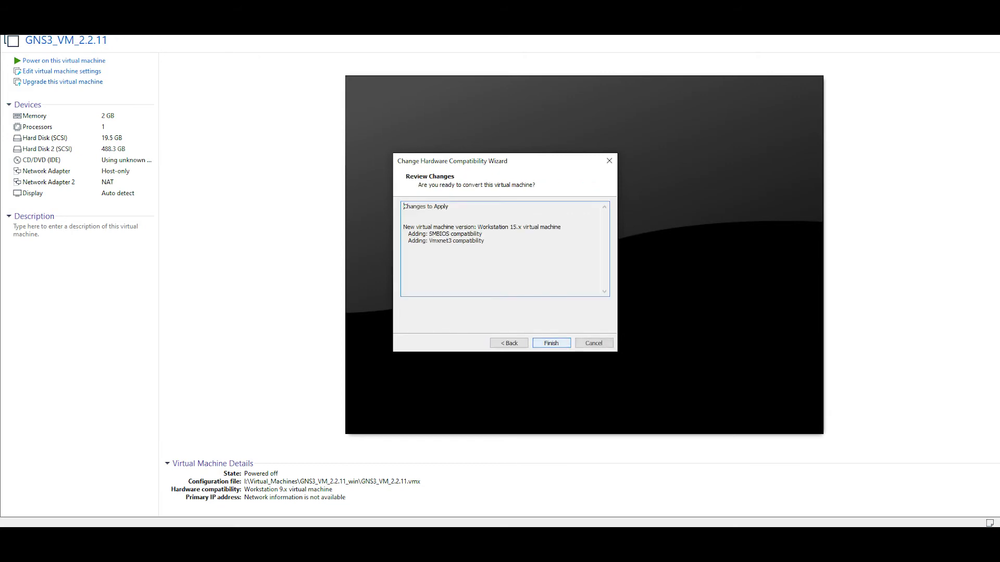
pyautogui.click(551, 342)
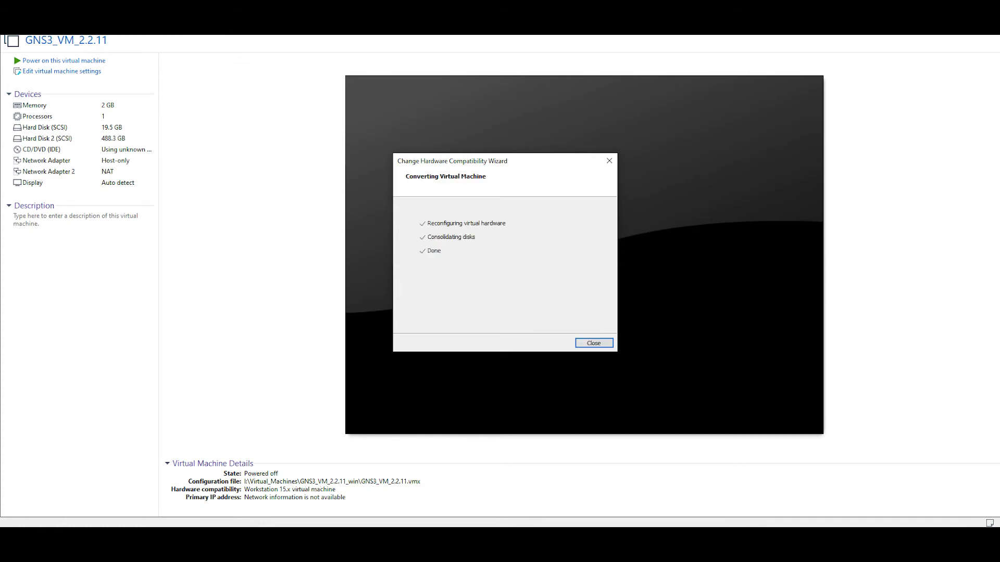
pyautogui.click(594, 343)
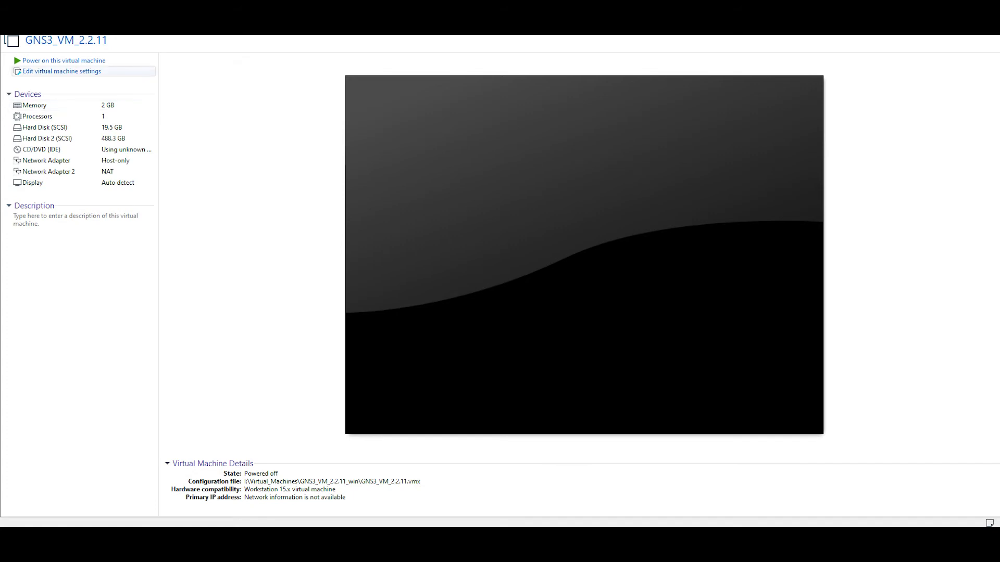
# - Open the virtual machine's settings and review its second network adapter, general options and memory allocation
pyautogui.click(61, 71)
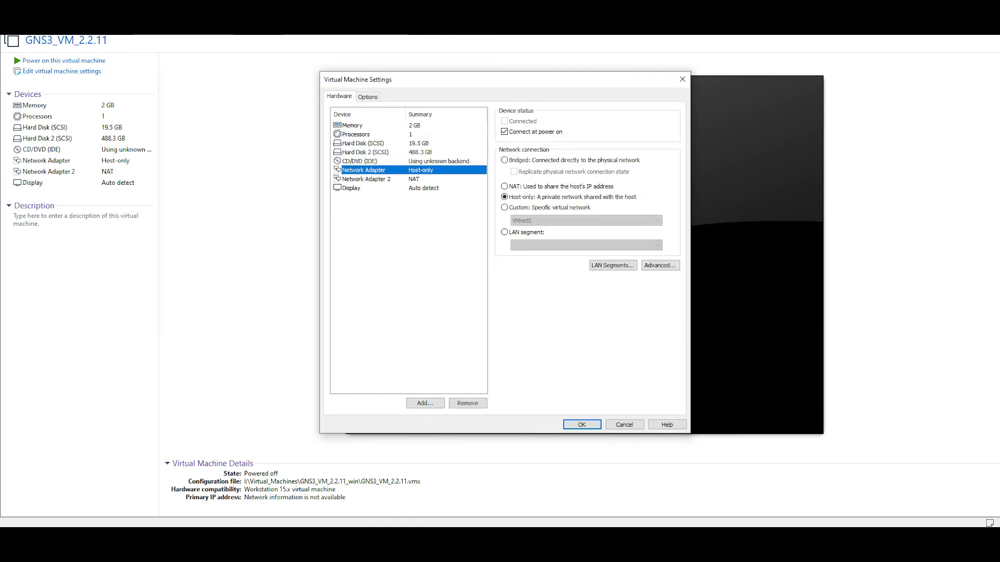
pyautogui.click(366, 179)
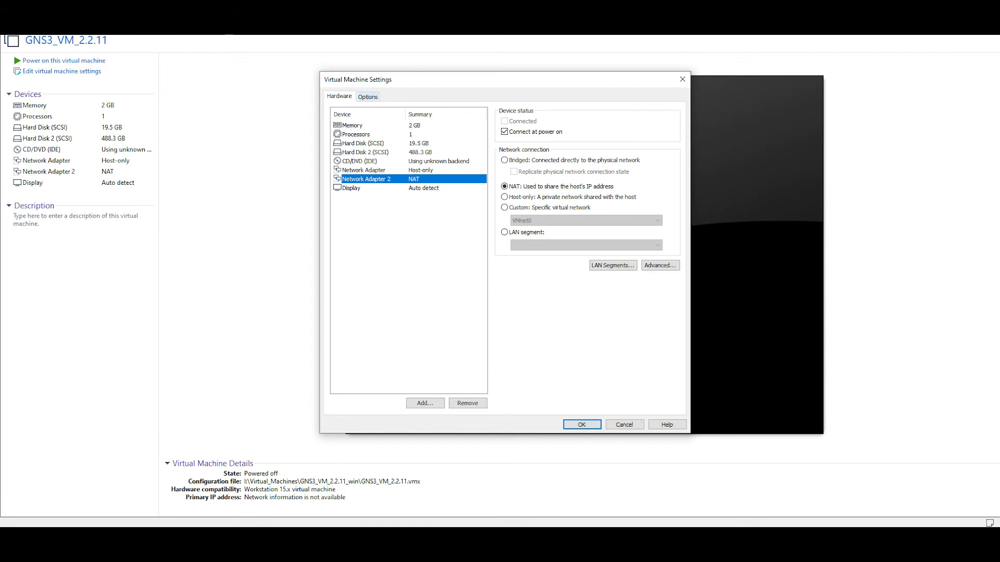
pyautogui.click(367, 97)
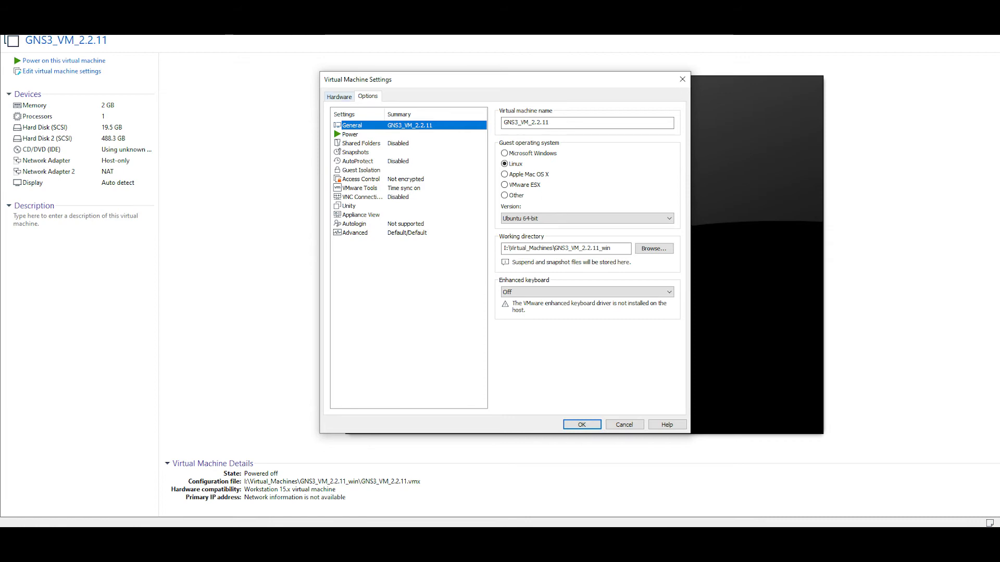
pyautogui.click(339, 96)
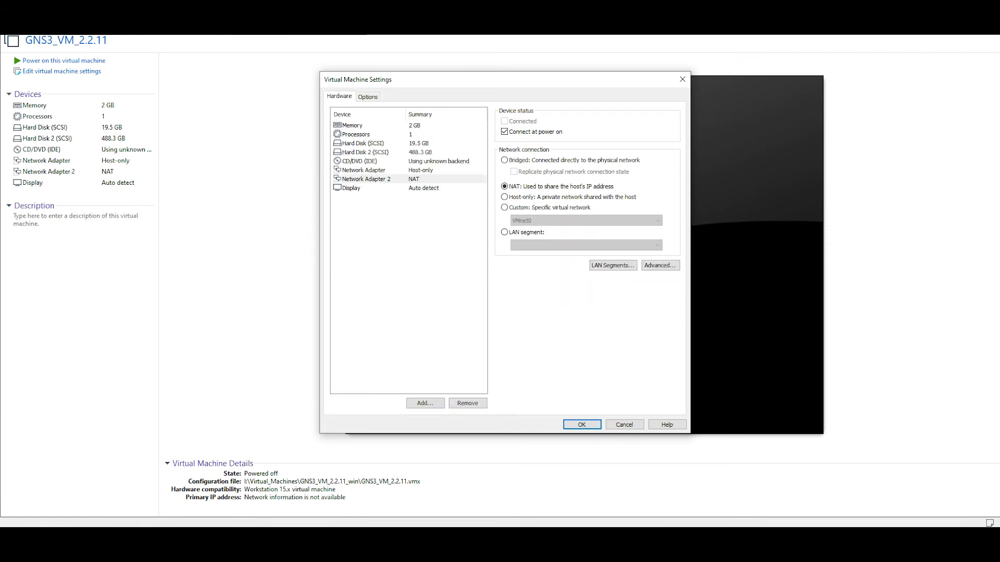
pyautogui.click(353, 125)
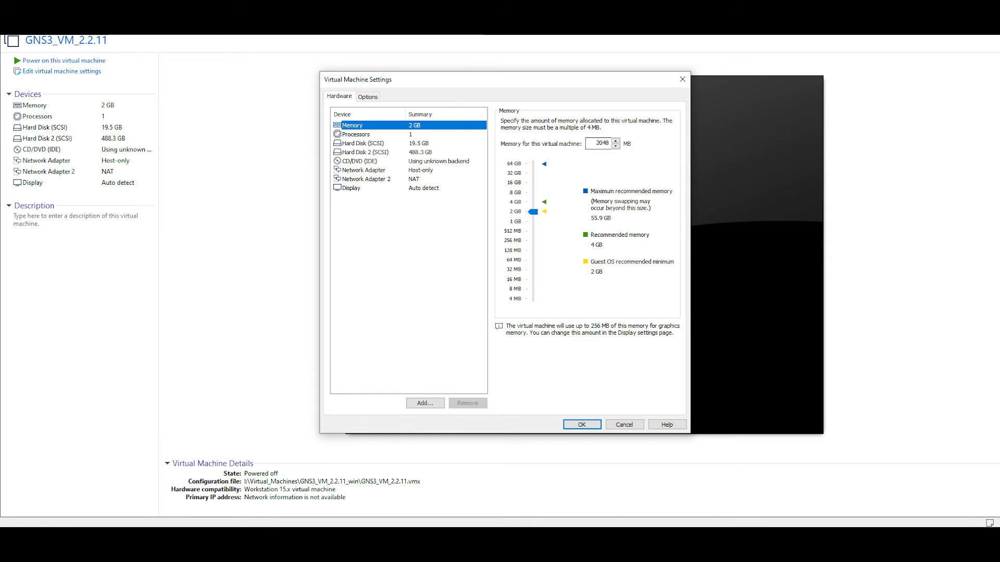
pyautogui.doubleClick(602, 143)
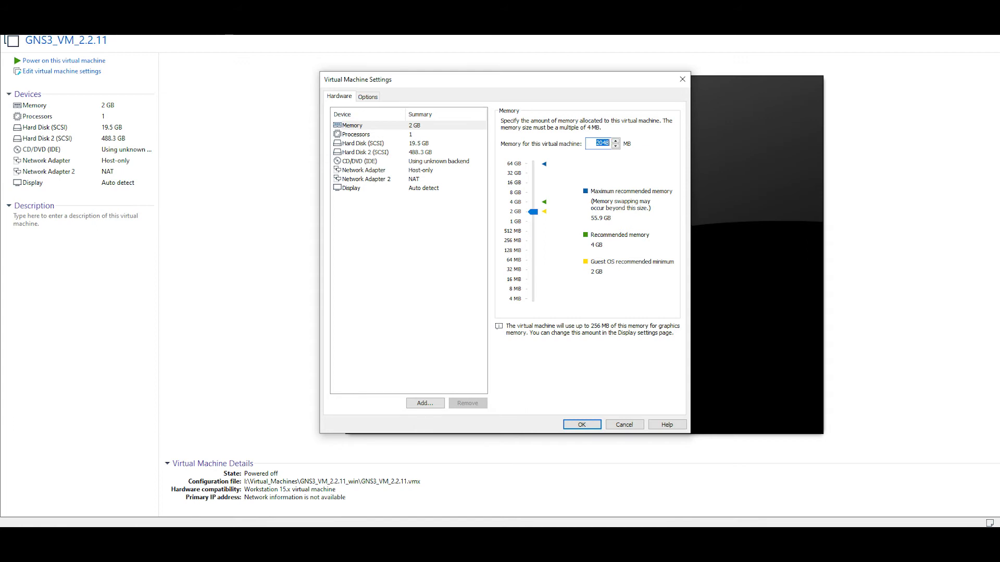
# - Work out 1024 × 56 in Calculator, then return to the settings and set the virtual machine's memory to 57344 MB
pyautogui.press('super+s')
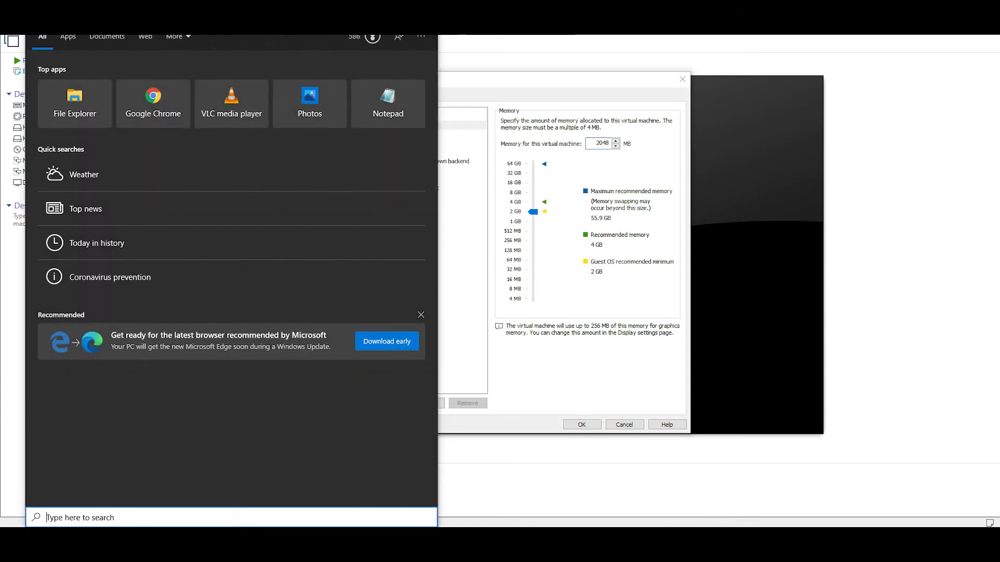
pyautogui.write('calc')
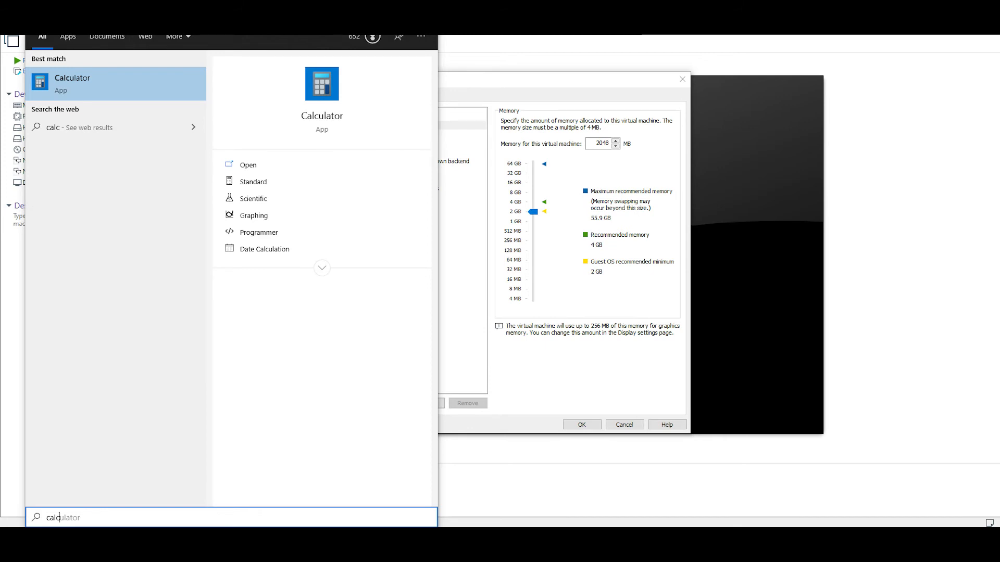
pyautogui.press('Escape')
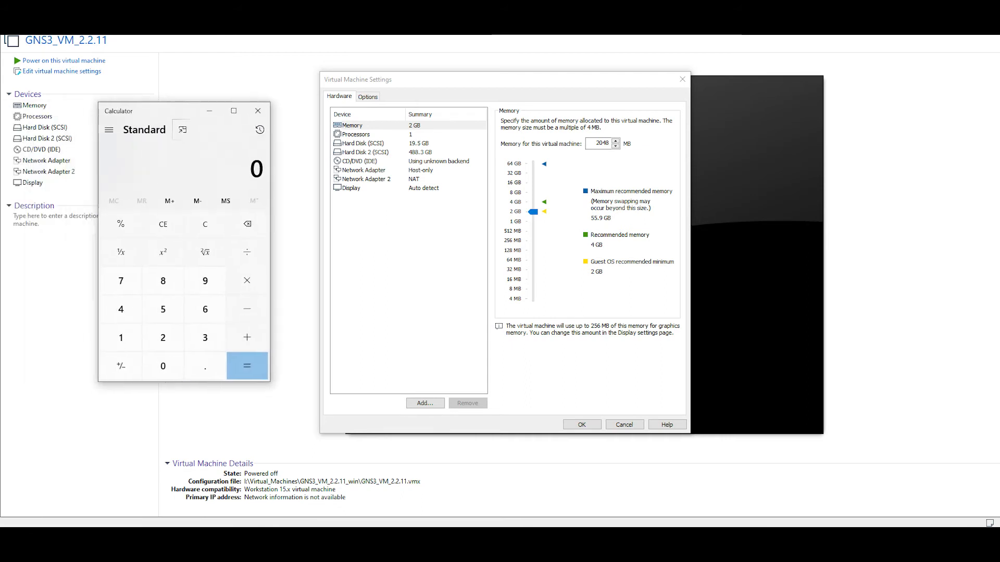
pyautogui.click(147, 352)
pyautogui.click(189, 381)
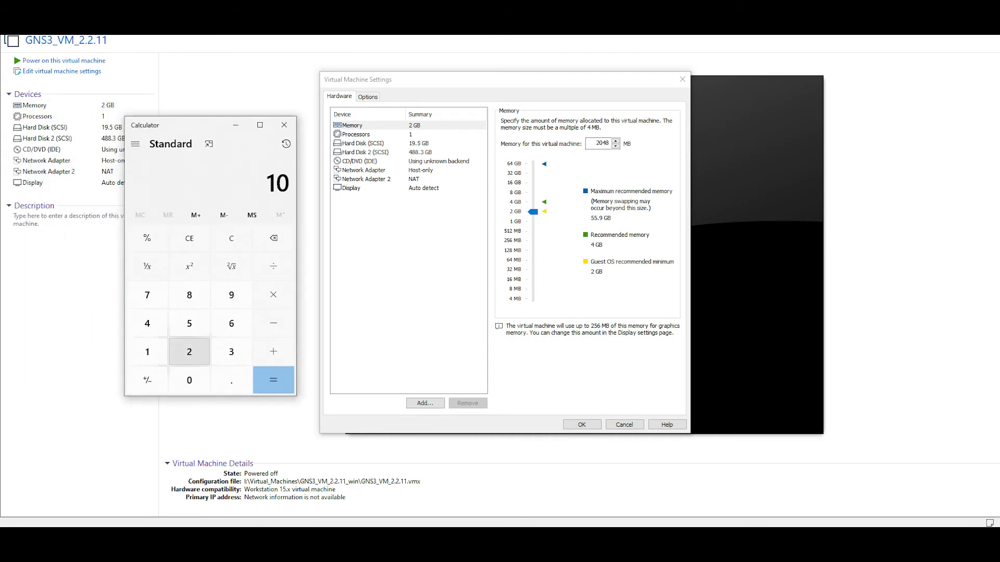
pyautogui.click(189, 352)
pyautogui.click(148, 323)
pyautogui.click(272, 294)
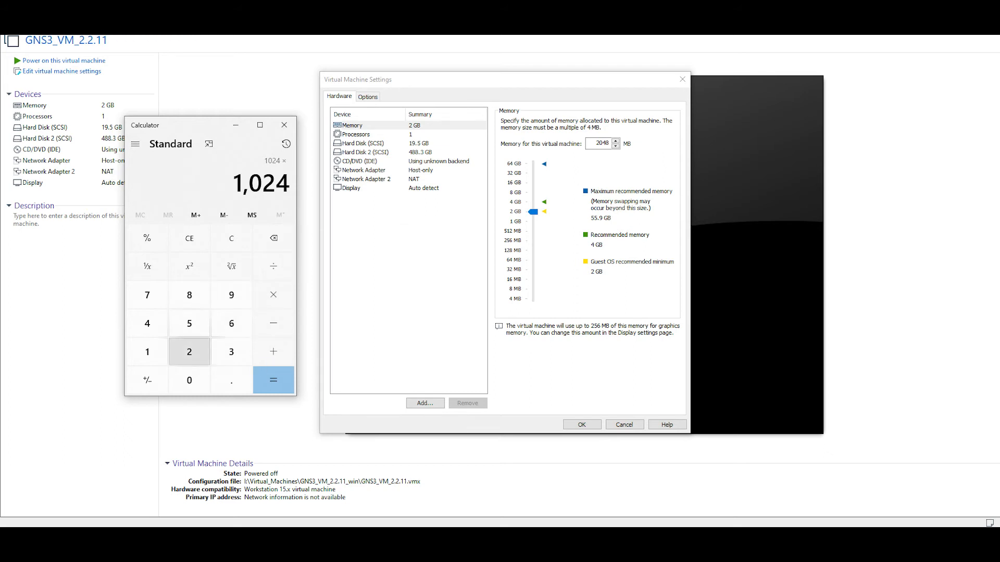
pyautogui.click(189, 324)
pyautogui.click(231, 324)
pyautogui.click(273, 380)
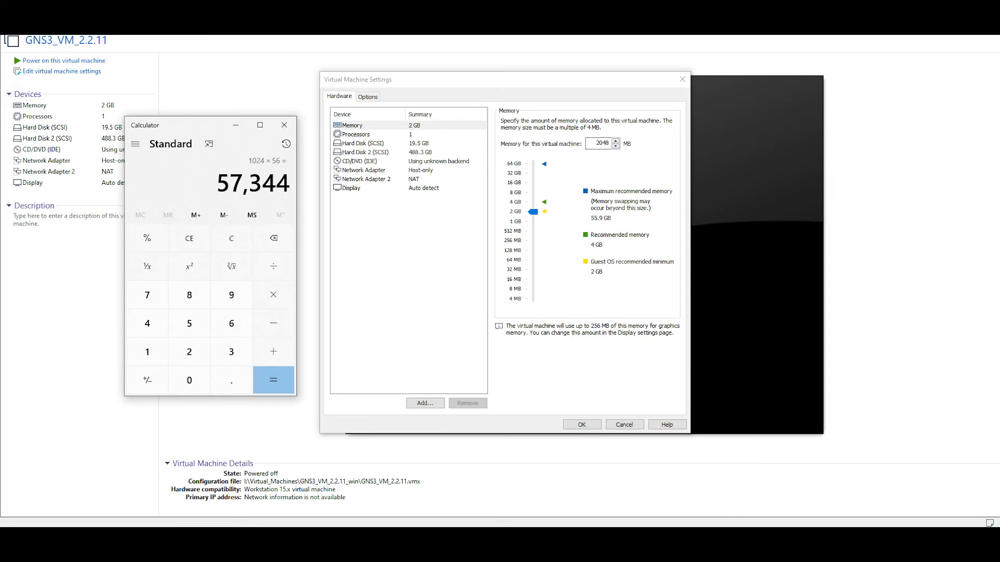
pyautogui.doubleClick(602, 143)
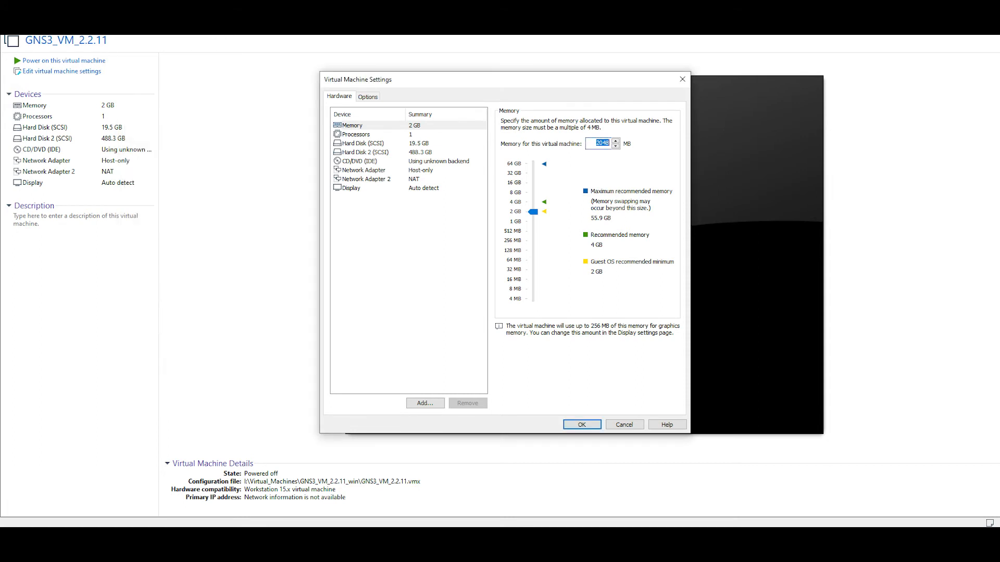
pyautogui.write('57344')
# - Set the virtual machine to 2 processors with 4 cores per processor
pyautogui.click(356, 135)
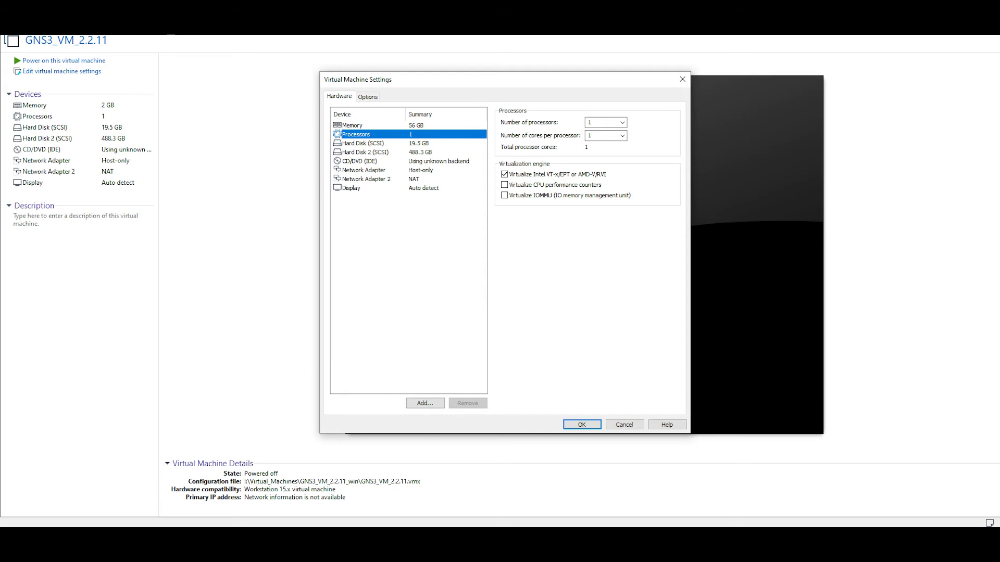
pyautogui.click(622, 123)
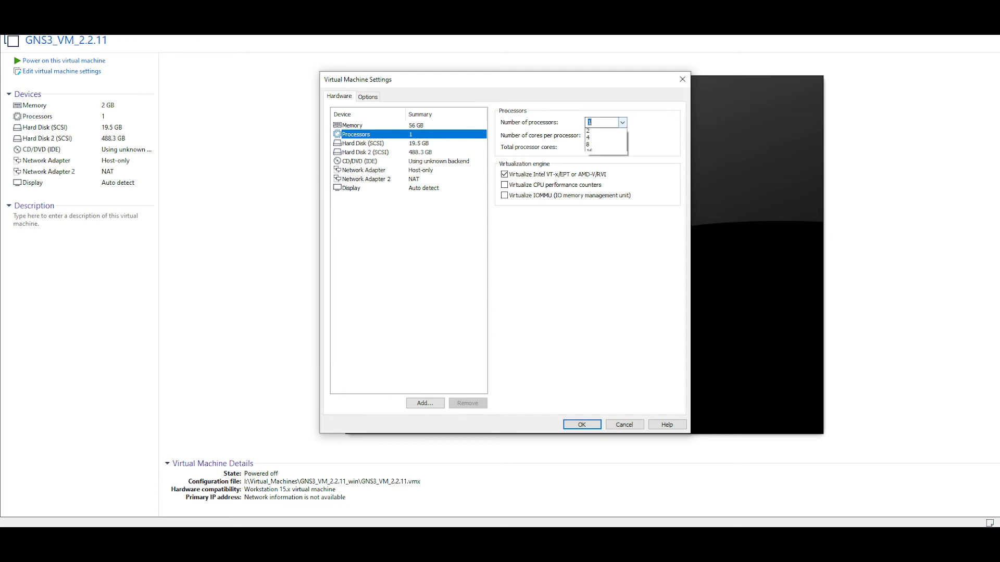
pyautogui.press('Down')
pyautogui.press('Return')
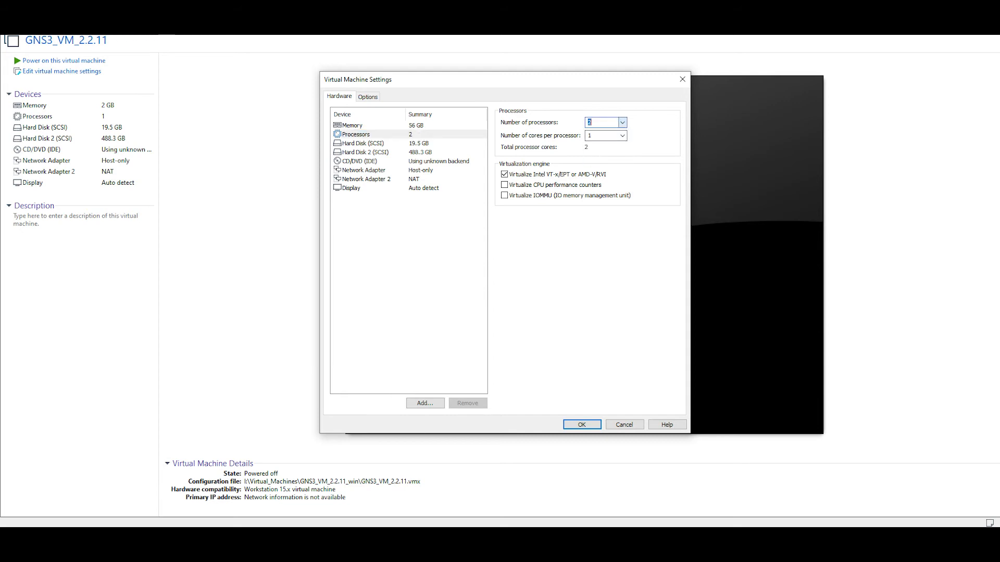
pyautogui.click(622, 136)
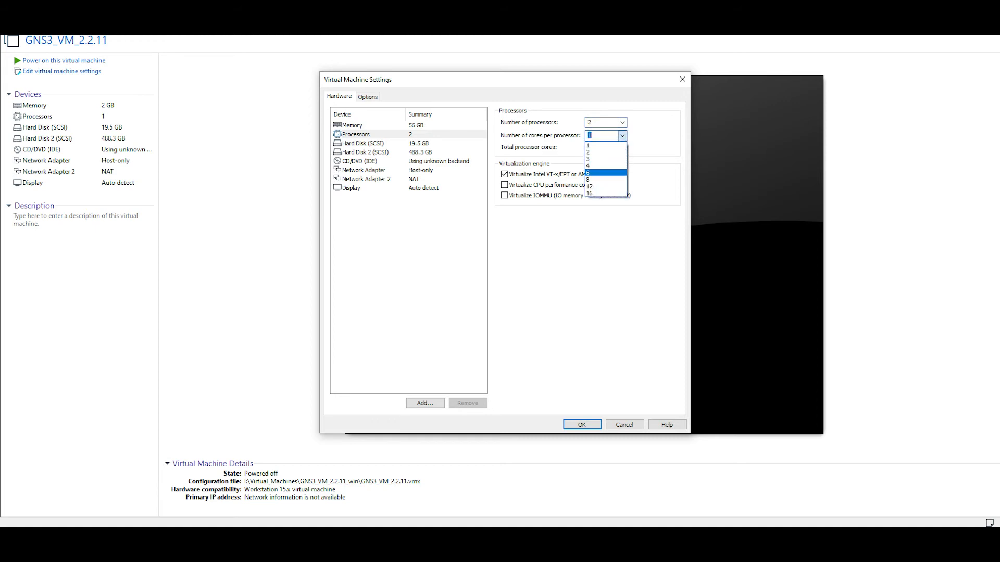
pyautogui.click(605, 166)
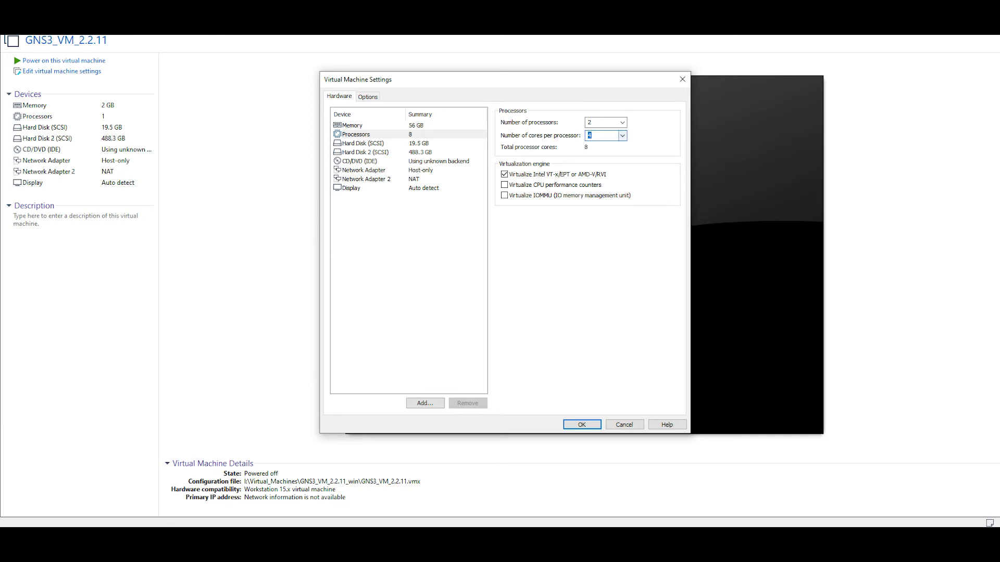
# - Change the virtual machine's processor allocation to 1 processor with 8 cores per processor
pyautogui.click(622, 123)
pyautogui.click(604, 132)
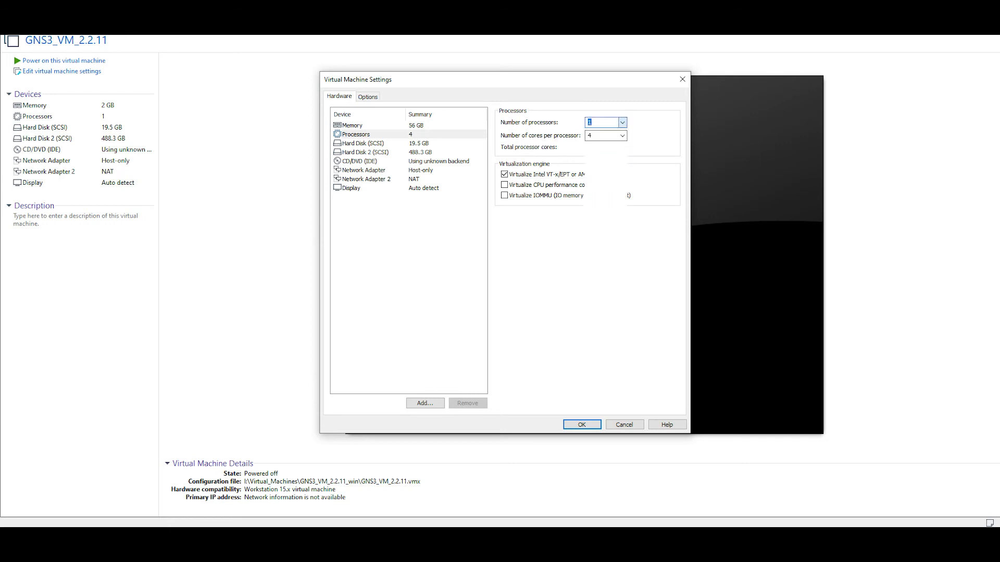
pyautogui.press('Tab')
pyautogui.click(622, 135)
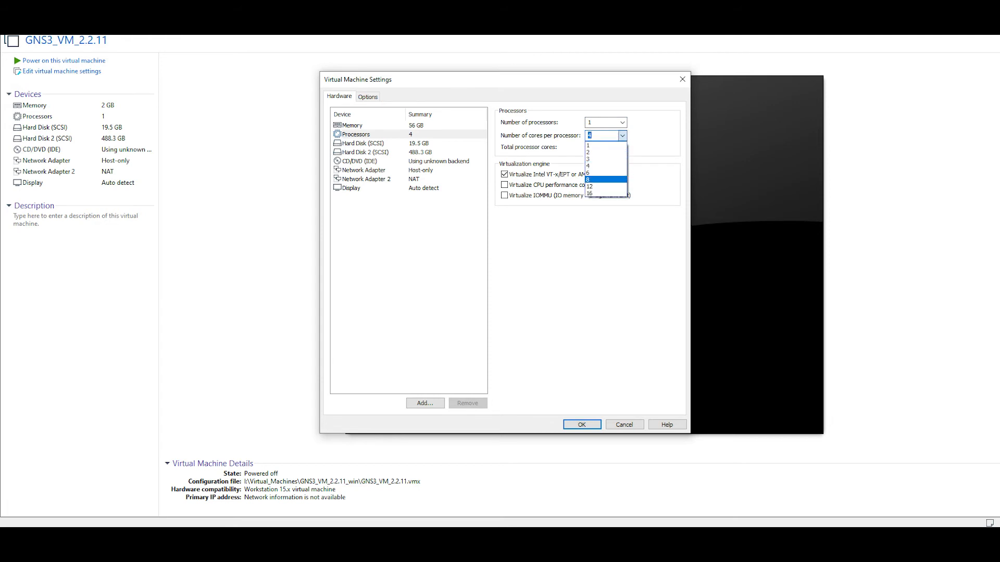
pyautogui.click(606, 179)
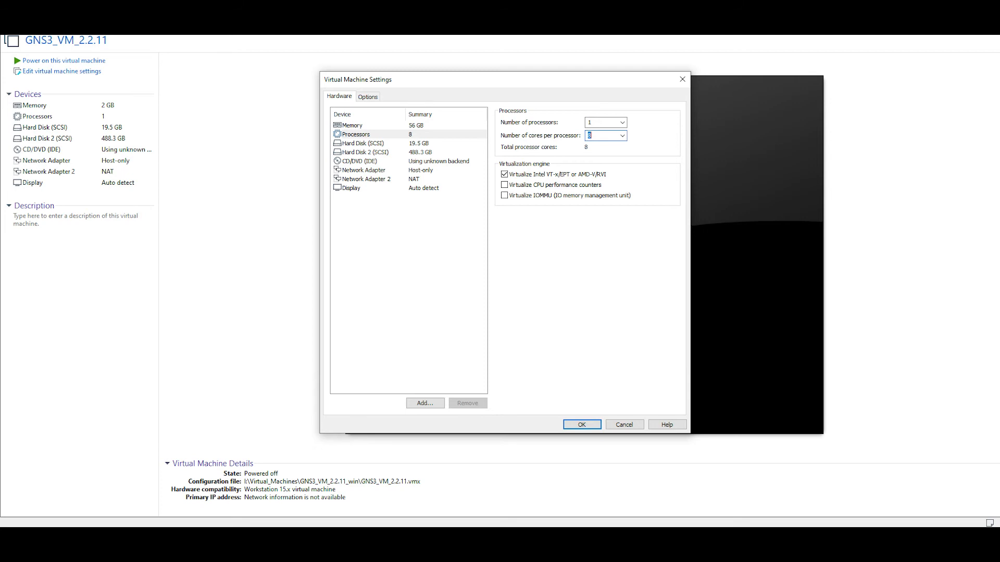
# - Review the first hard disk and the display settings, then apply the virtual machine's new hardware settings
pyautogui.click(363, 143)
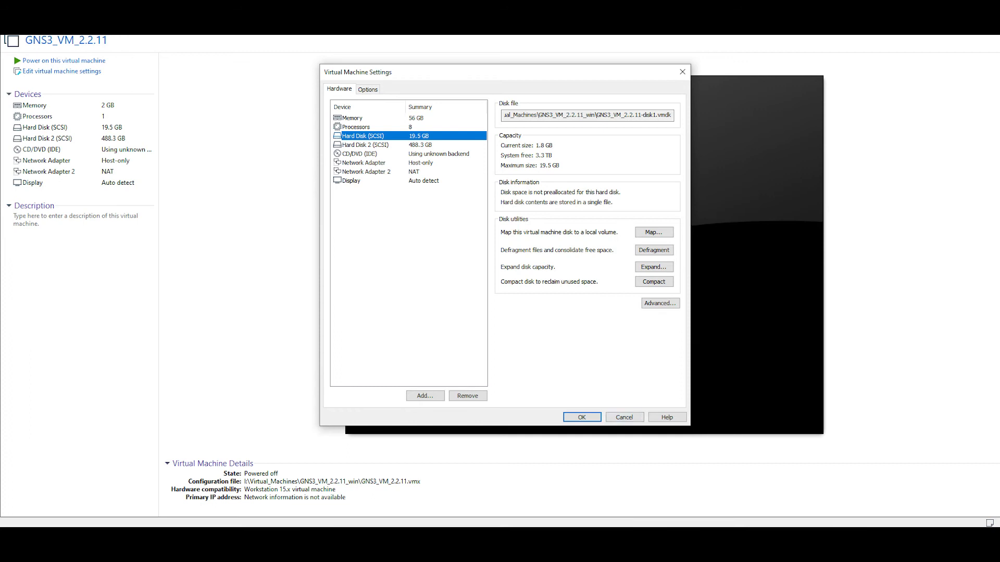
pyautogui.click(352, 180)
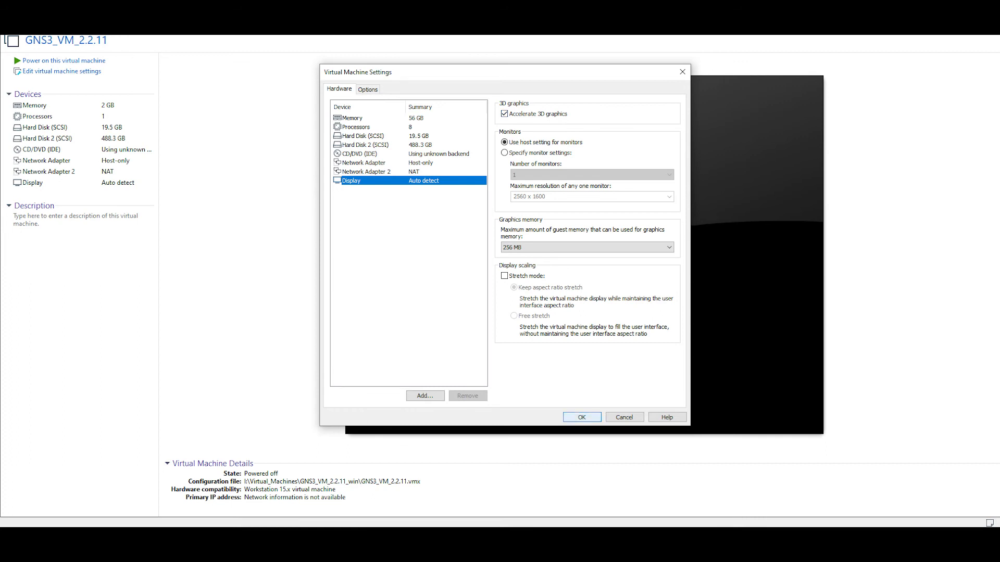
pyautogui.click(582, 417)
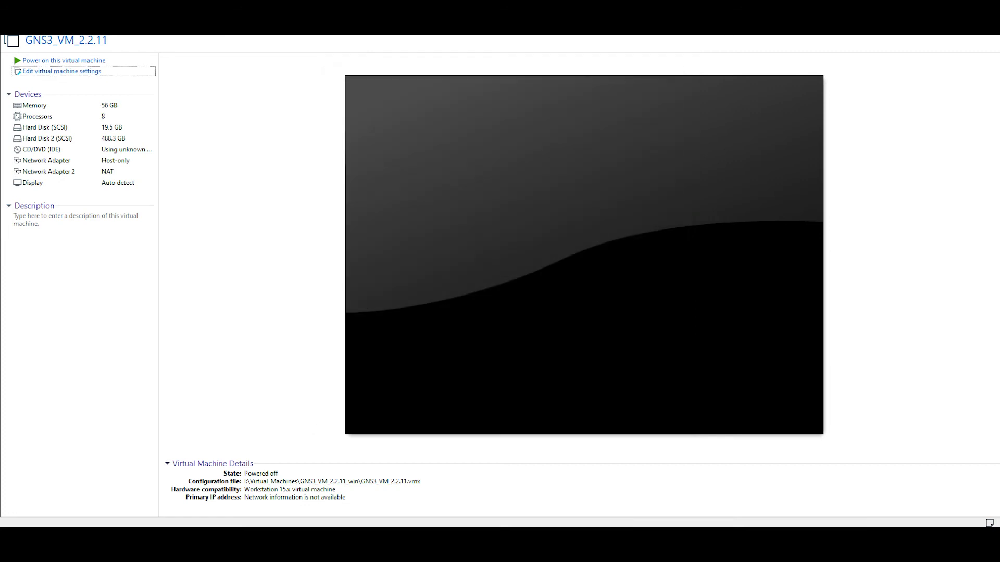
pyautogui.click(76, 219)
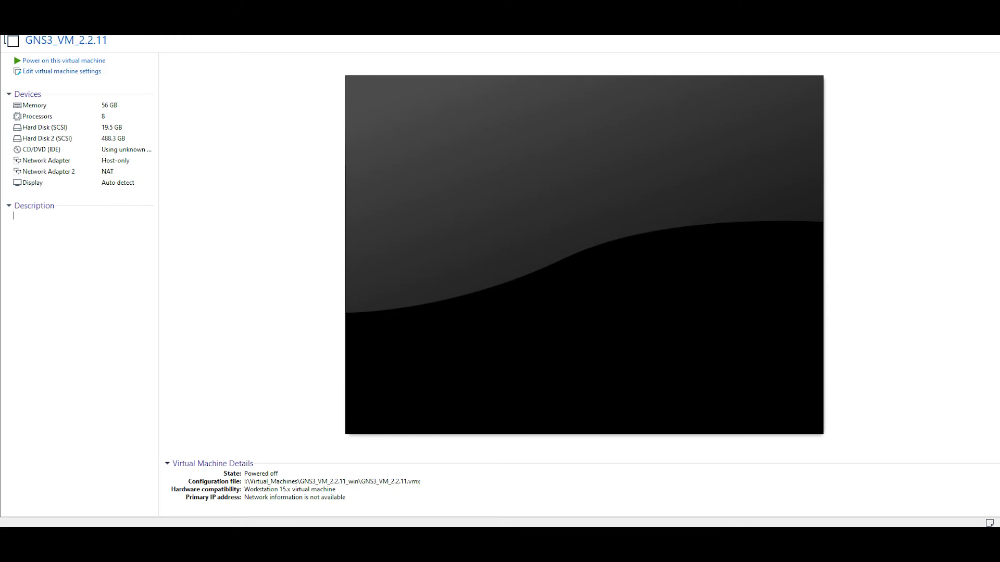
# - Reopen the virtual machine's settings and add a third network adapter
pyautogui.click(62, 72)
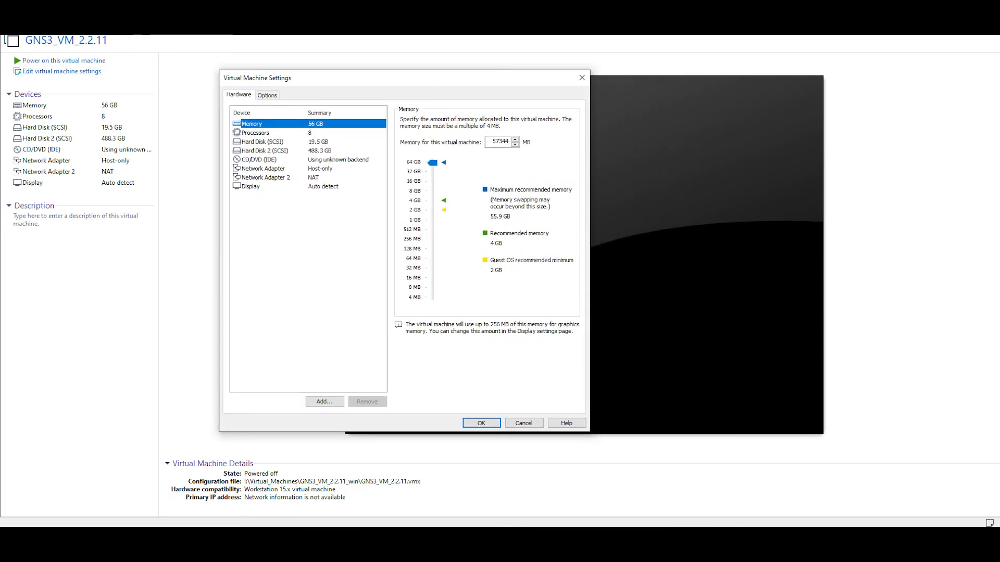
pyautogui.click(325, 401)
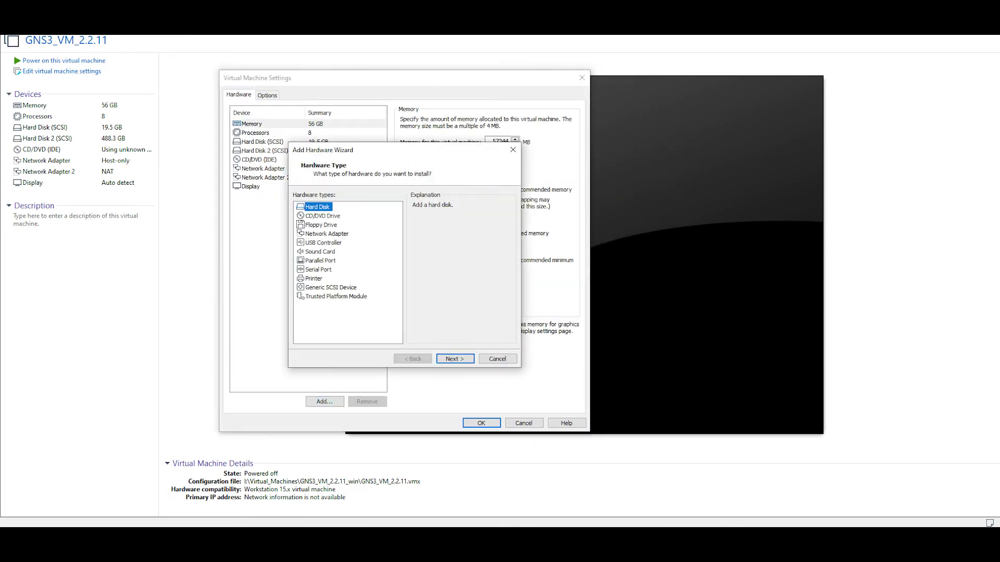
pyautogui.click(327, 234)
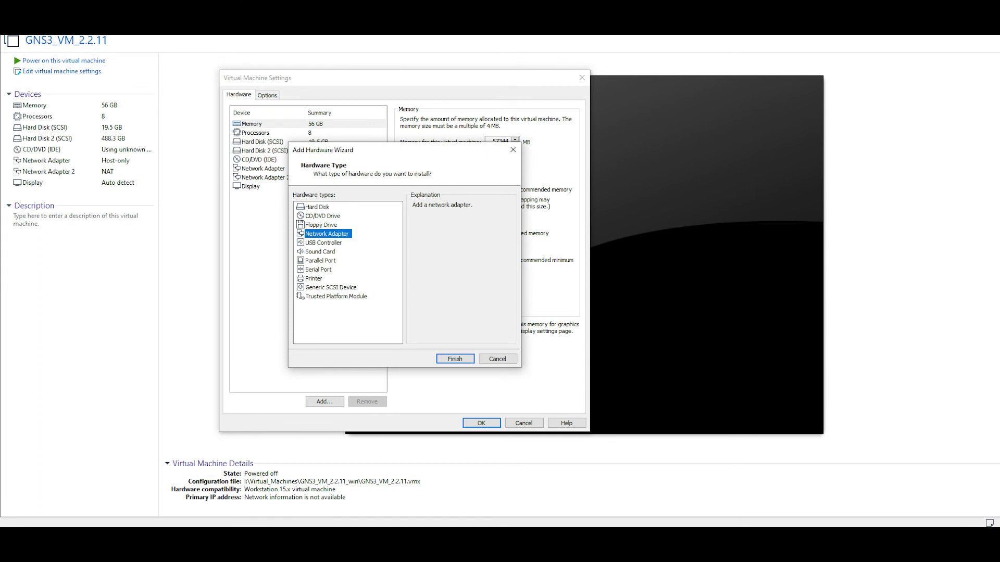
pyautogui.press('Return')
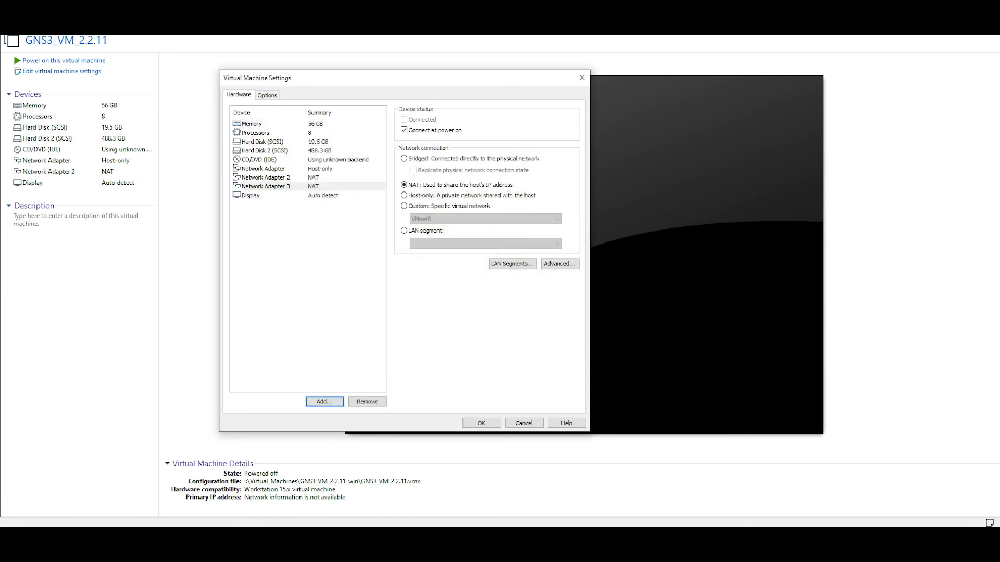
# - Connect the third network adapter to the custom virtual network VMnet0
pyautogui.click(404, 158)
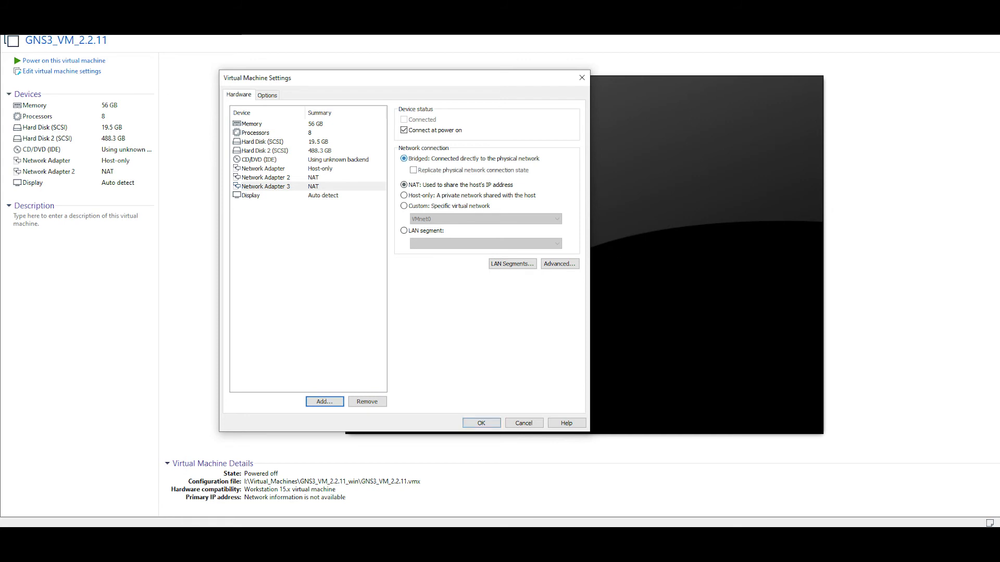
pyautogui.click(404, 207)
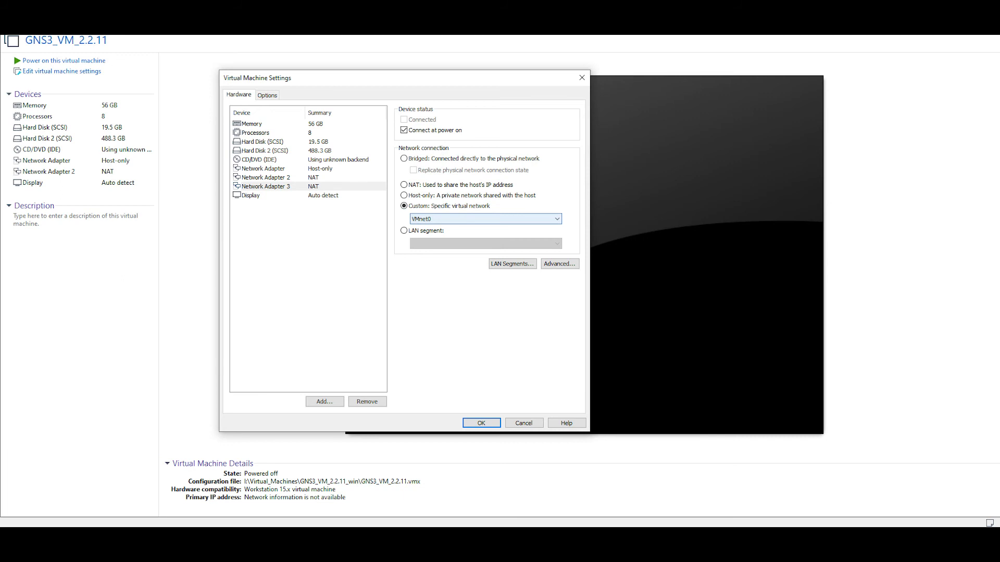
pyautogui.click(486, 220)
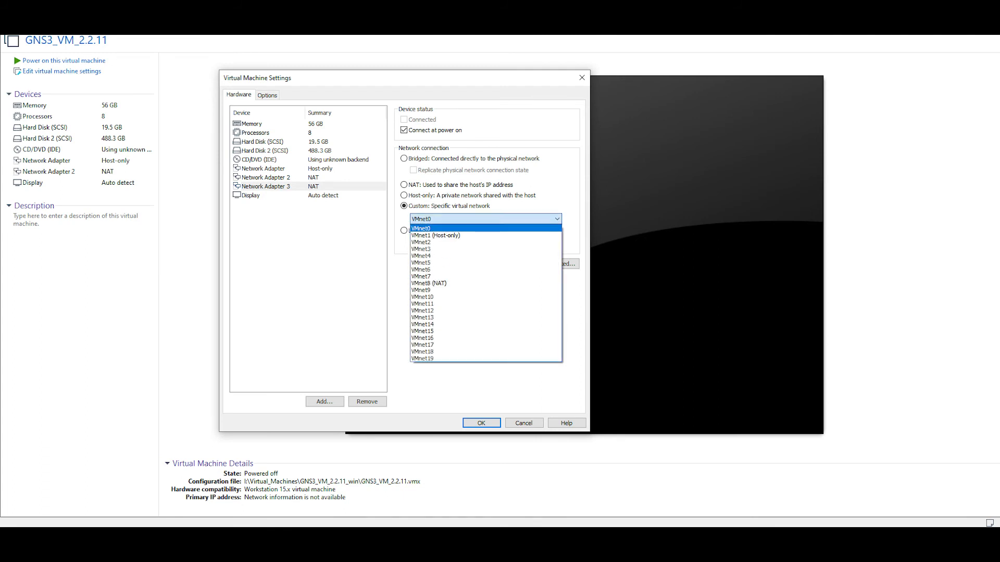
pyautogui.click(485, 228)
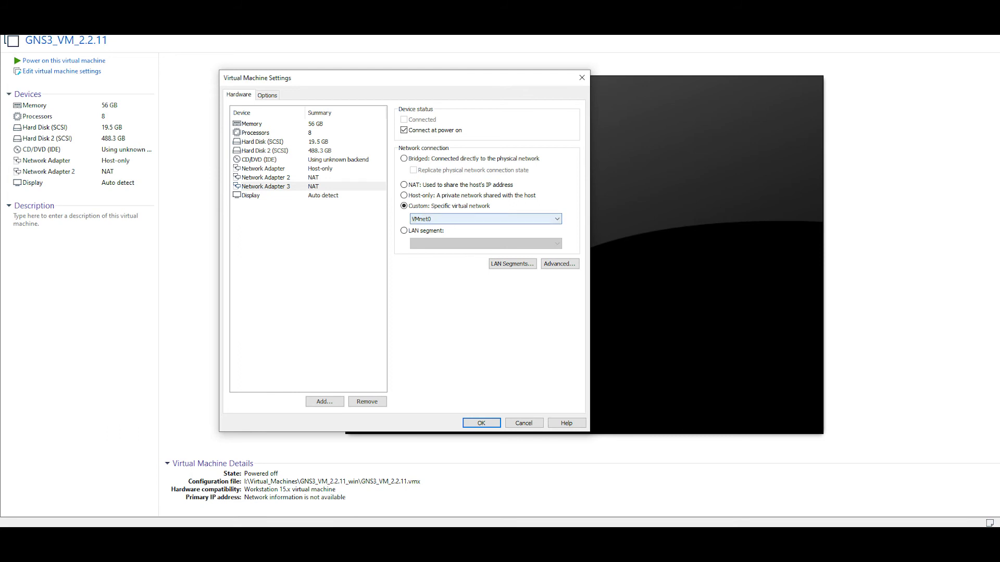
pyautogui.click(486, 219)
pyautogui.click(485, 228)
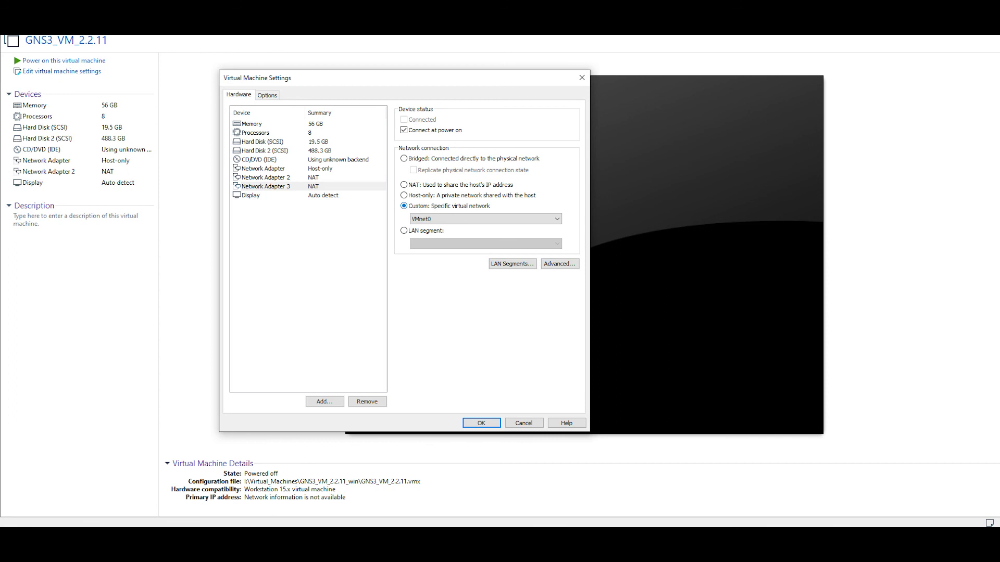
# - Try VMnet3 as the third adapter's custom network, then return the selection to VMnet0
pyautogui.click(485, 219)
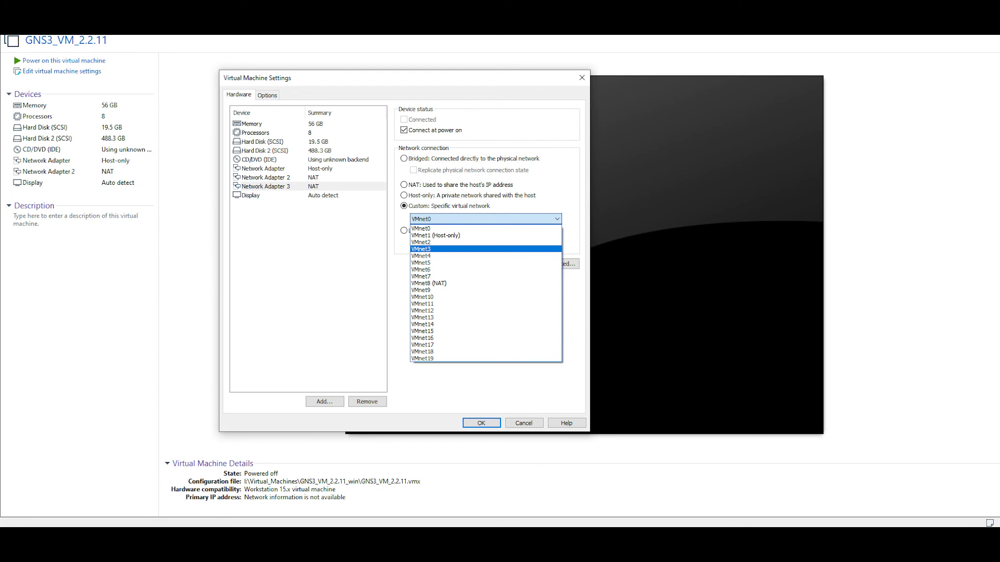
pyautogui.click(420, 249)
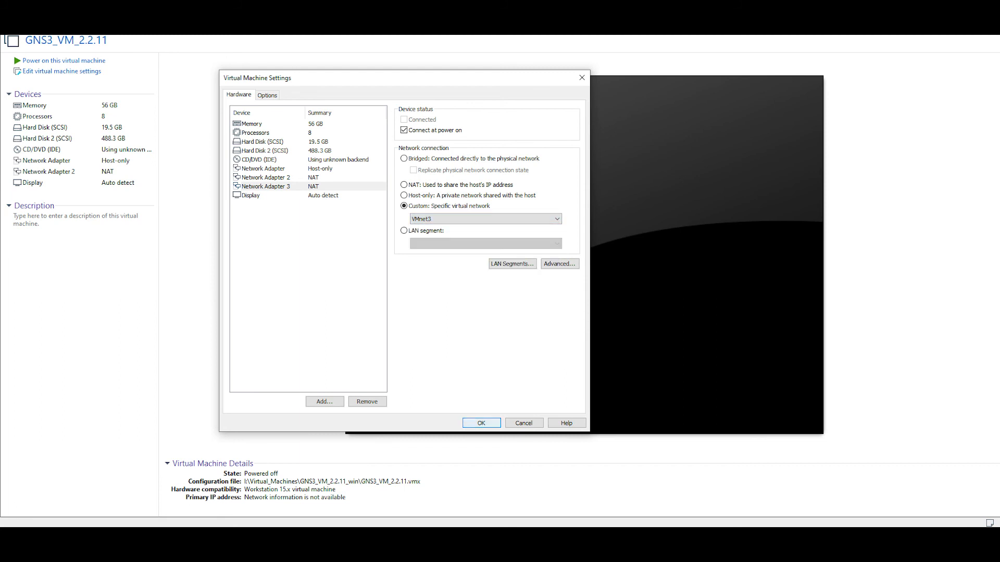
pyautogui.click(485, 220)
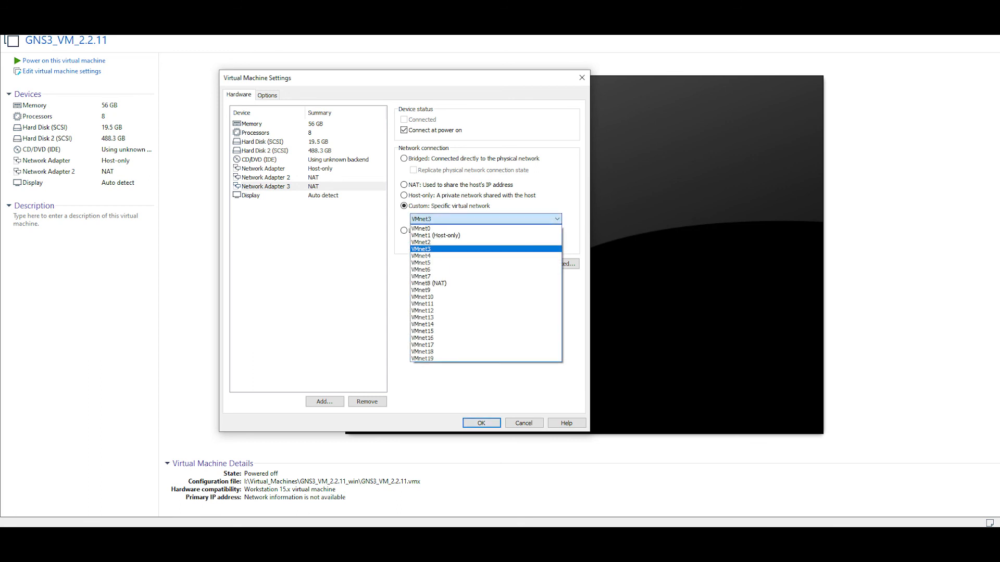
pyautogui.click(425, 229)
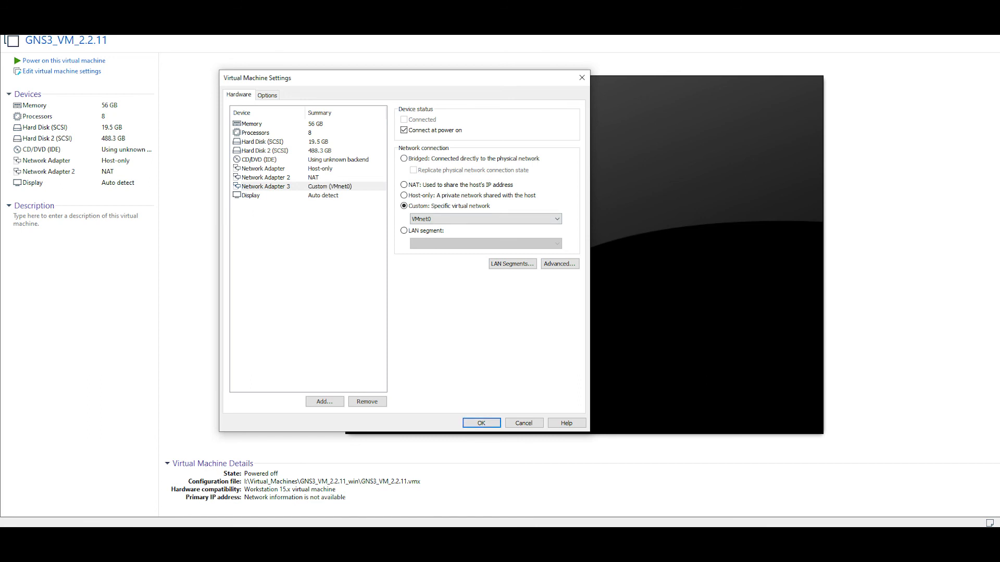
# - Apply the network adapter settings and power on the GNS3 virtual machine
pyautogui.press('Return')
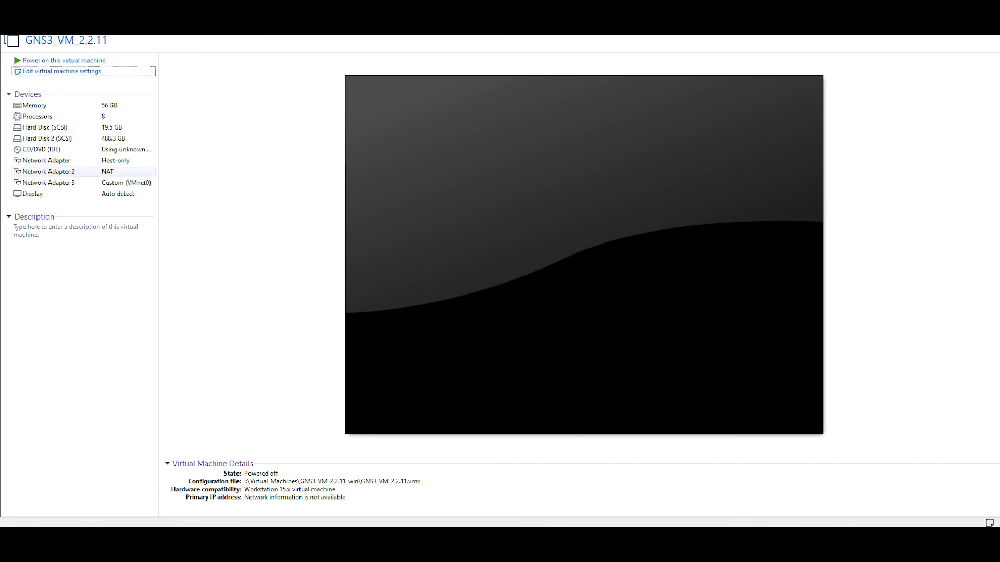
pyautogui.click(63, 61)
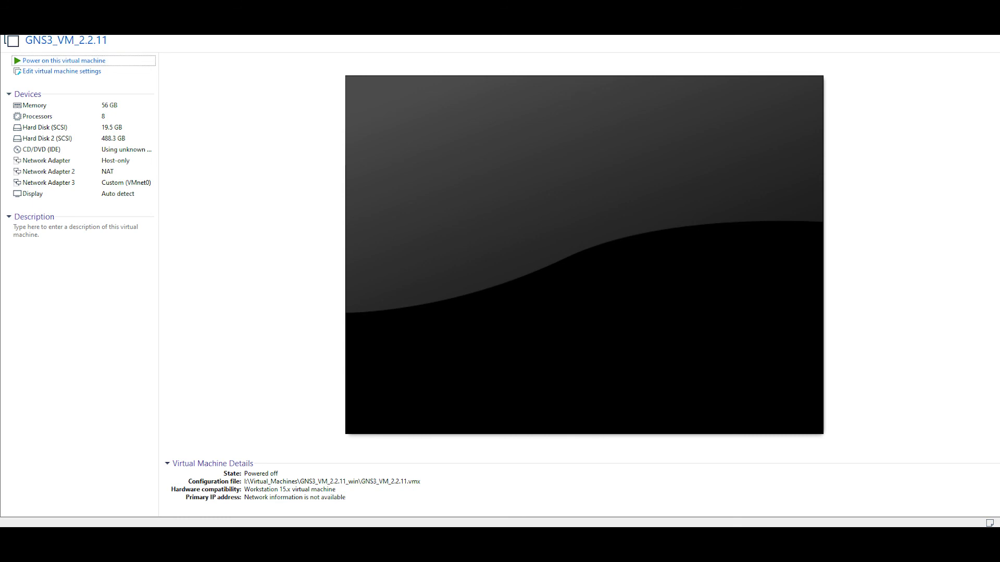